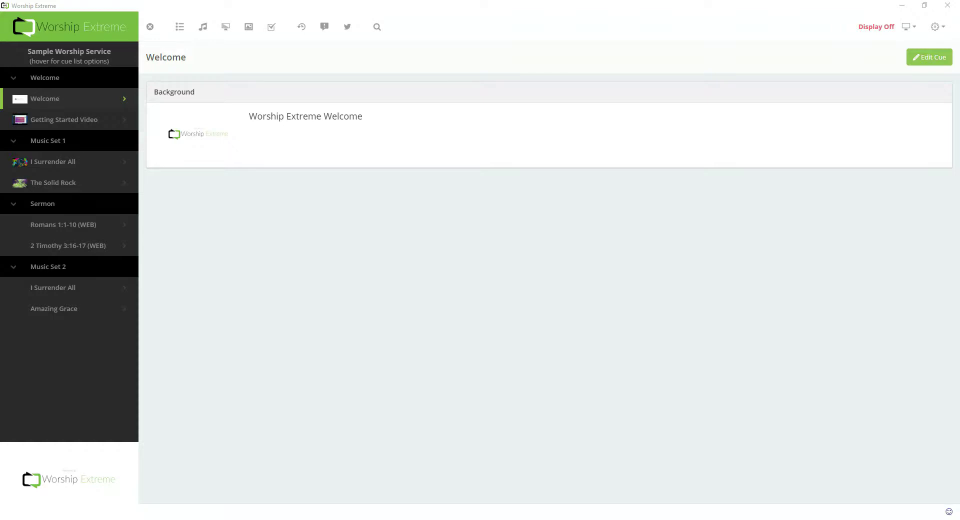
- Create a new slide presentation for the worship service, starting with a slide from the Title template
{"action": "left_click", "coordinate": [203, 27]}
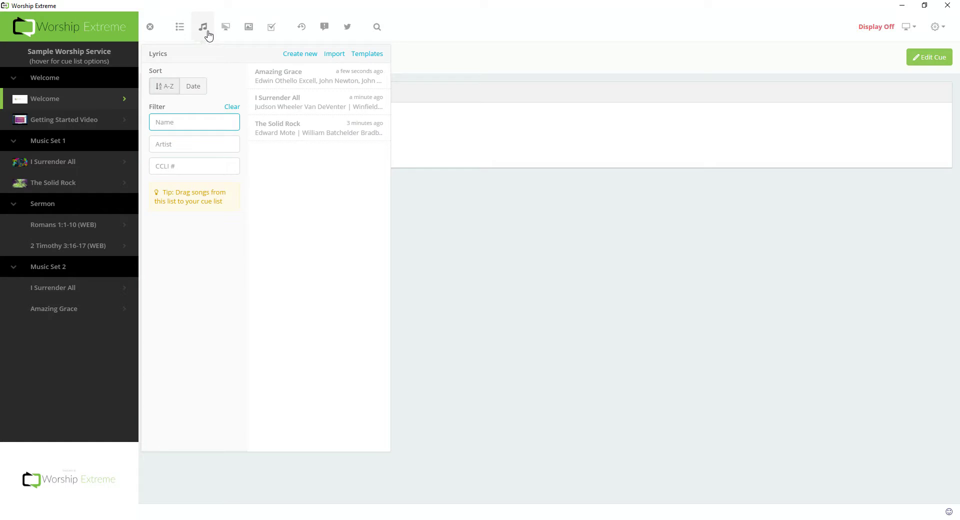
{"action": "left_click", "coordinate": [223, 35]}
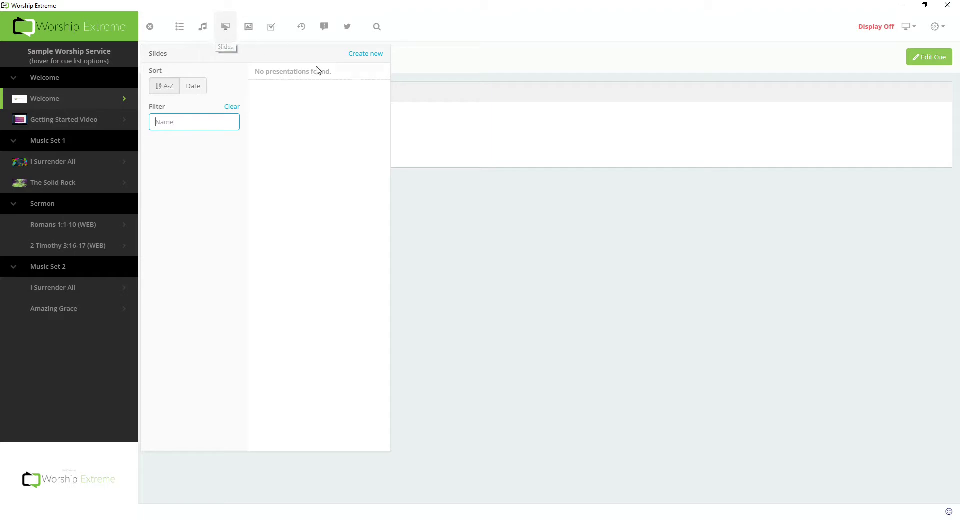
{"action": "left_click", "coordinate": [360, 61]}
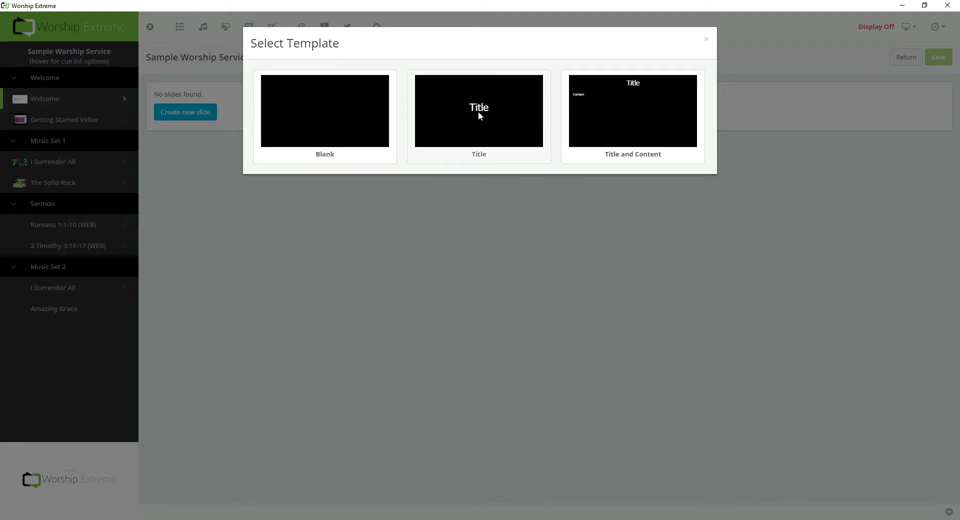
{"action": "left_click", "coordinate": [503, 128]}
- Replace the placeholder title text on the slide with "Nature Images"
{"action": "left_click", "coordinate": [487, 311]}
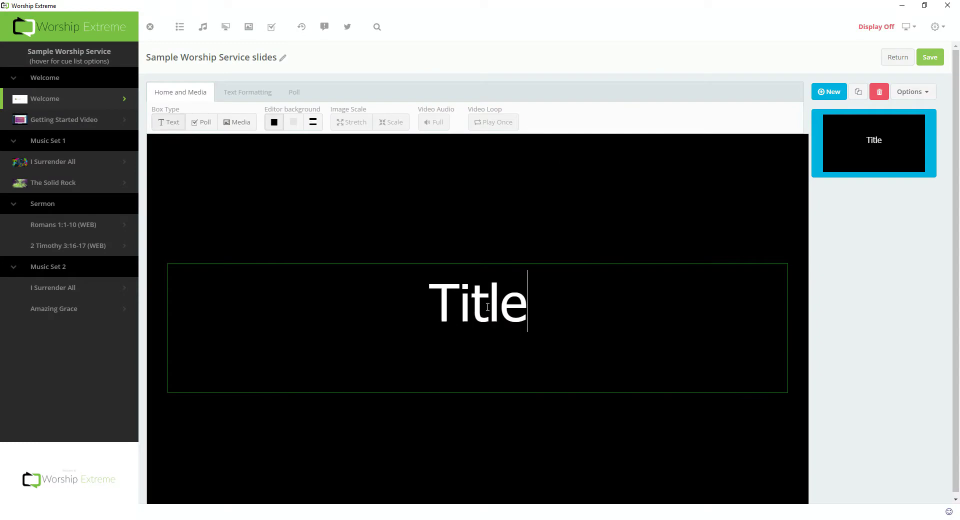
{"action": "left_click_drag", "start_coordinate": [562, 307], "coordinate": [400, 296]}
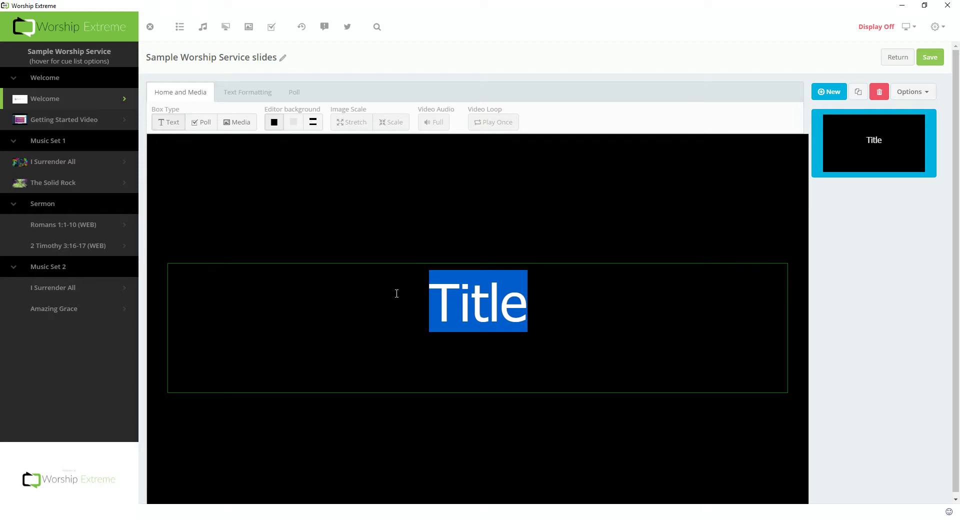
{"action": "type", "text": "Nature Images"}
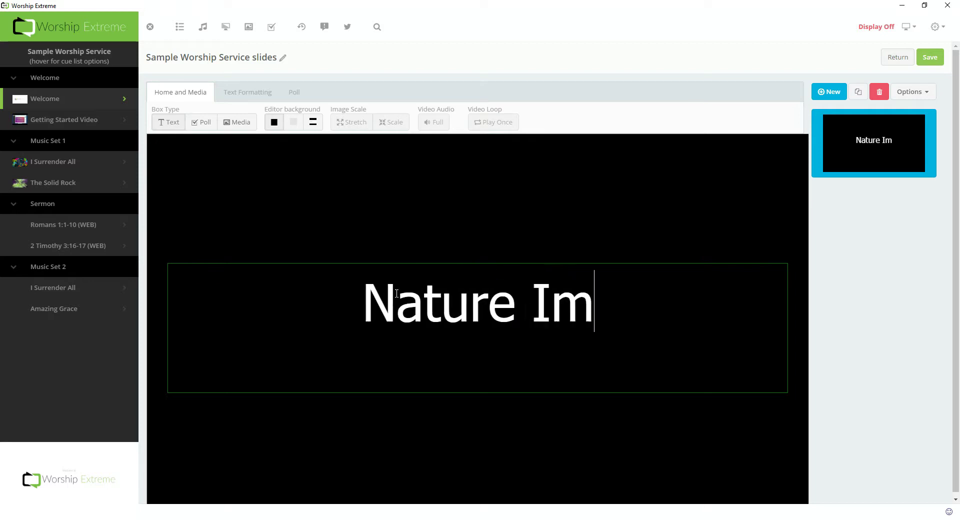
{"action": "left_click", "coordinate": [380, 231]}
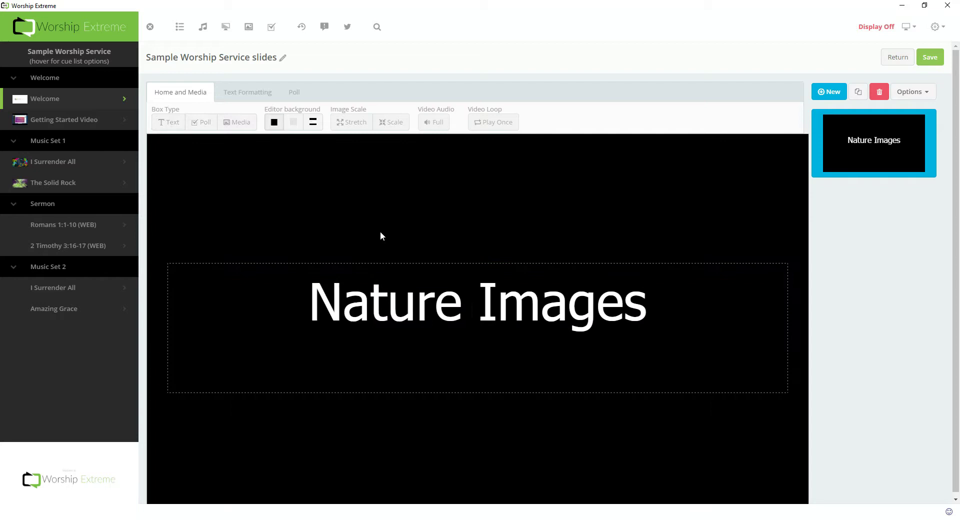
- Move the "Nature Images" title box up to the top of the slide
{"action": "left_click", "coordinate": [387, 320]}
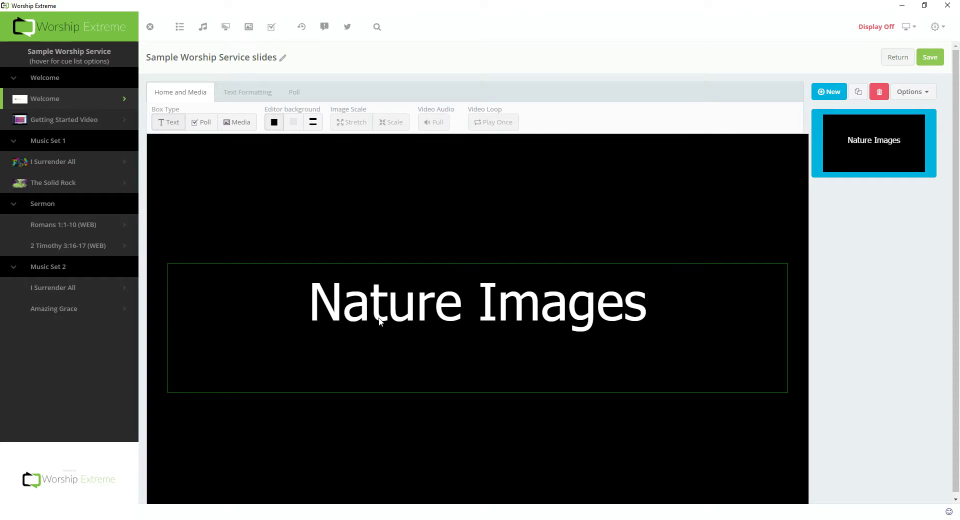
{"action": "left_click", "coordinate": [332, 240]}
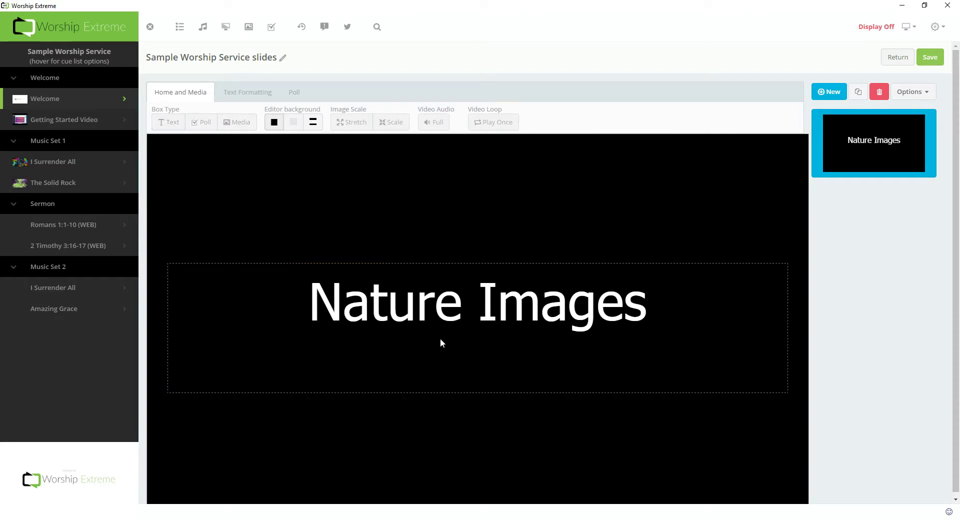
{"action": "left_click_drag", "start_coordinate": [452, 344], "coordinate": [450, 231]}
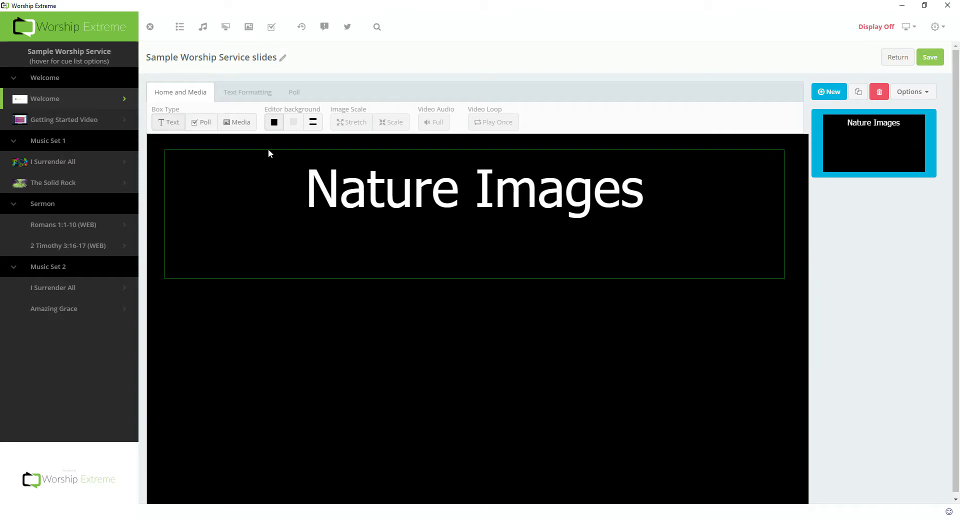
- Format the "Nature Images" title in the Sitka Heading font at size 124
{"action": "left_click", "coordinate": [255, 93]}
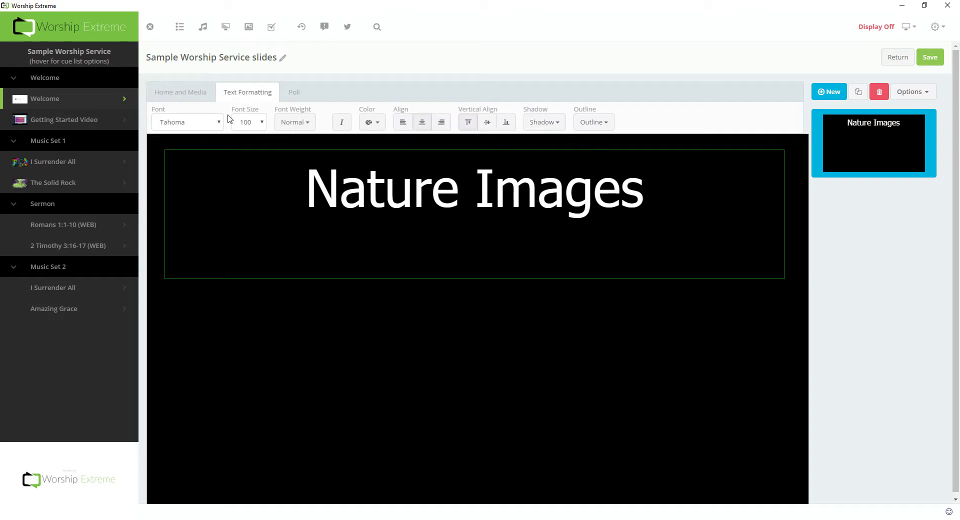
{"action": "left_click", "coordinate": [197, 124]}
{"action": "left_click", "coordinate": [191, 214]}
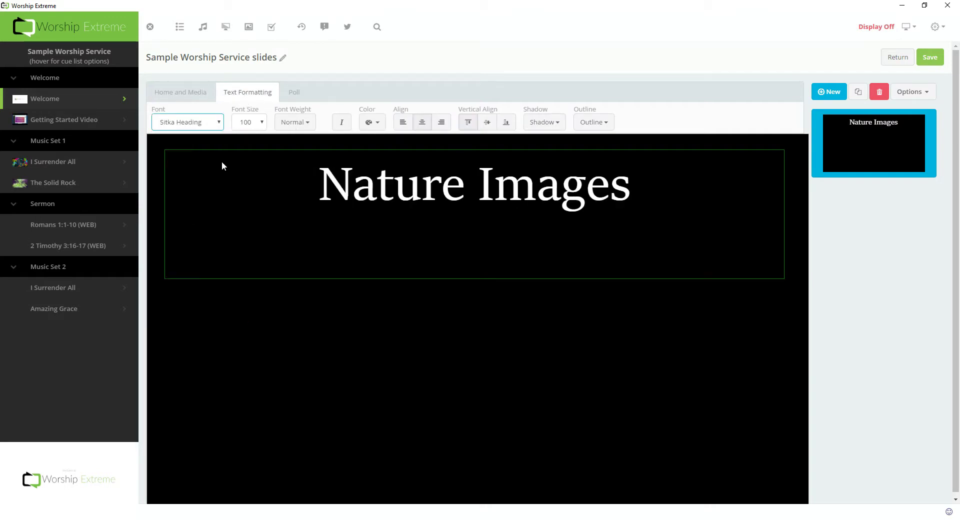
{"action": "left_click", "coordinate": [249, 122]}
{"action": "scroll", "coordinate": [250, 275], "scroll_direction": "down", "scroll_amount": 2}
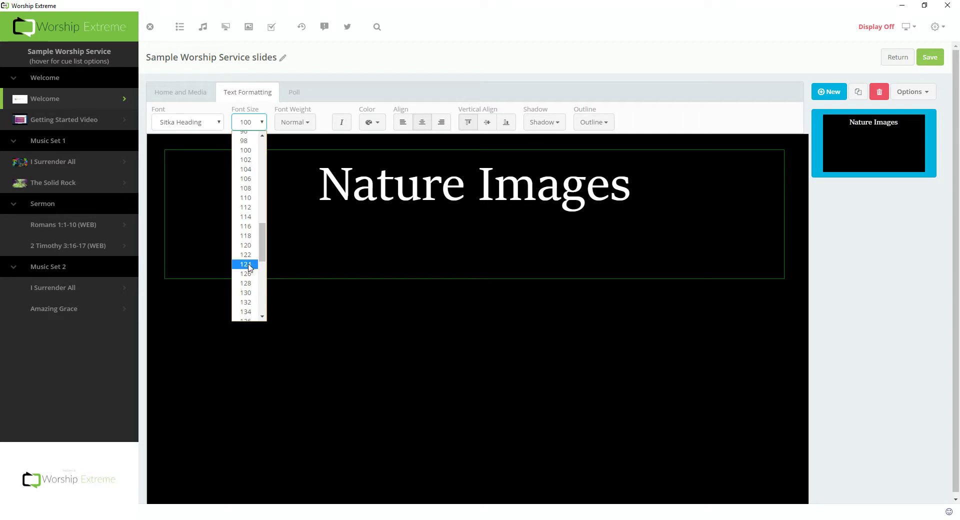
{"action": "left_click", "coordinate": [249, 265]}
- Color the "Nature Images" title pale mint green and shift its box slightly down on the slide
{"action": "left_click", "coordinate": [371, 123]}
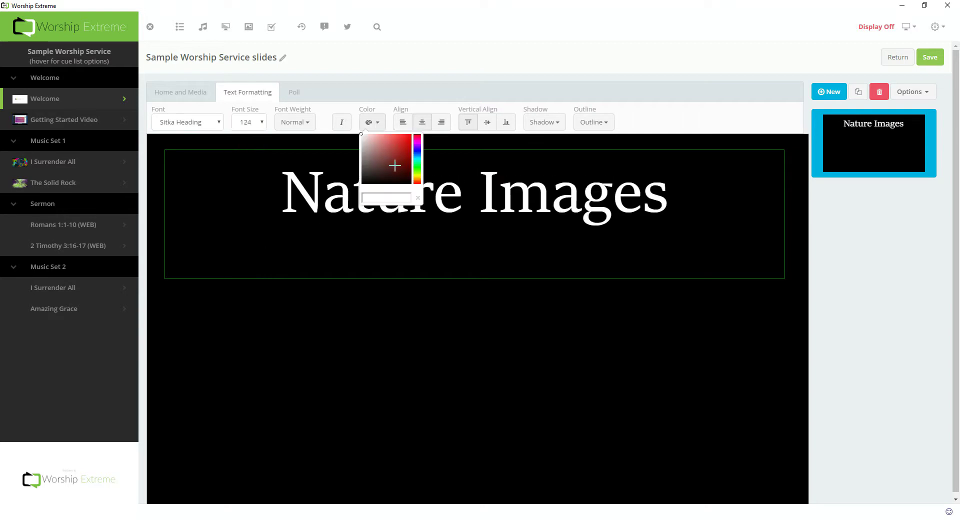
{"action": "left_click", "coordinate": [418, 163]}
{"action": "left_click_drag", "start_coordinate": [368, 140], "coordinate": [372, 134]}
{"action": "left_click", "coordinate": [383, 307]}
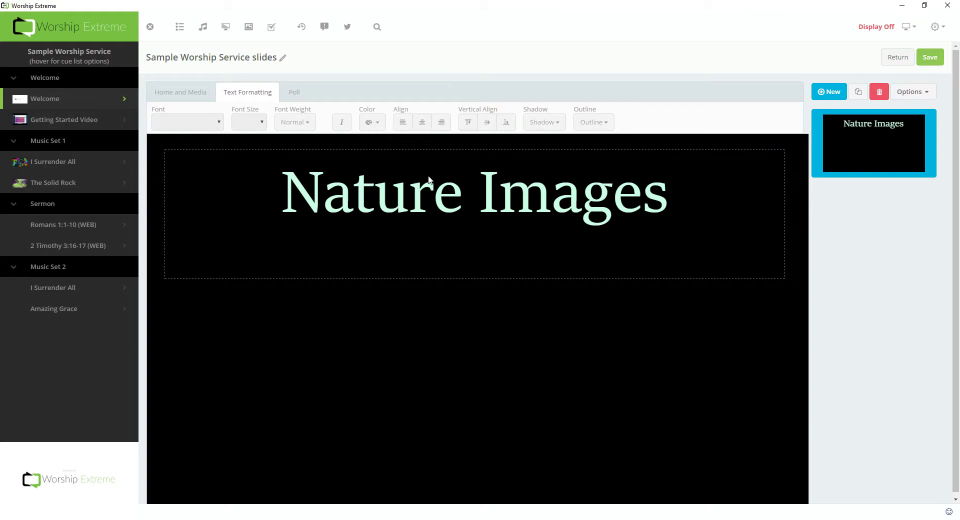
{"action": "left_click_drag", "start_coordinate": [432, 197], "coordinate": [427, 208]}
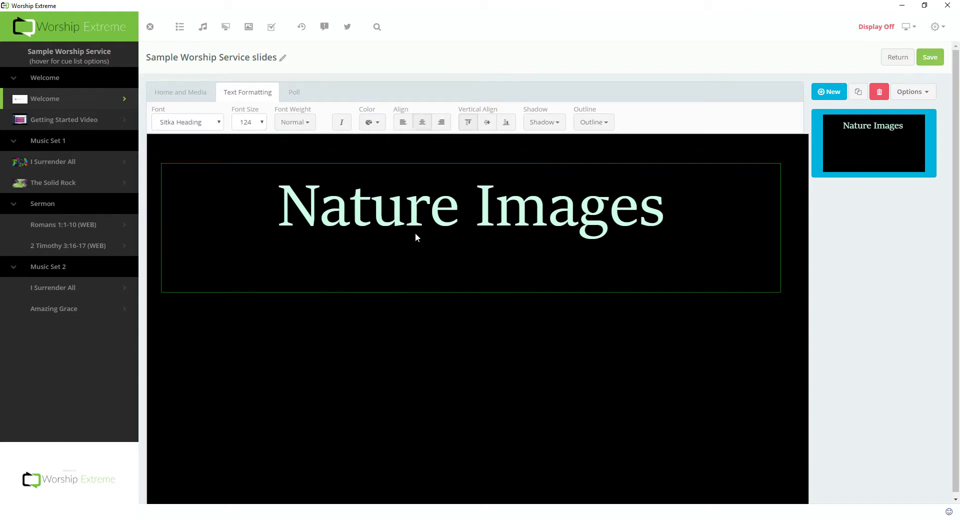
{"action": "left_click", "coordinate": [391, 356]}
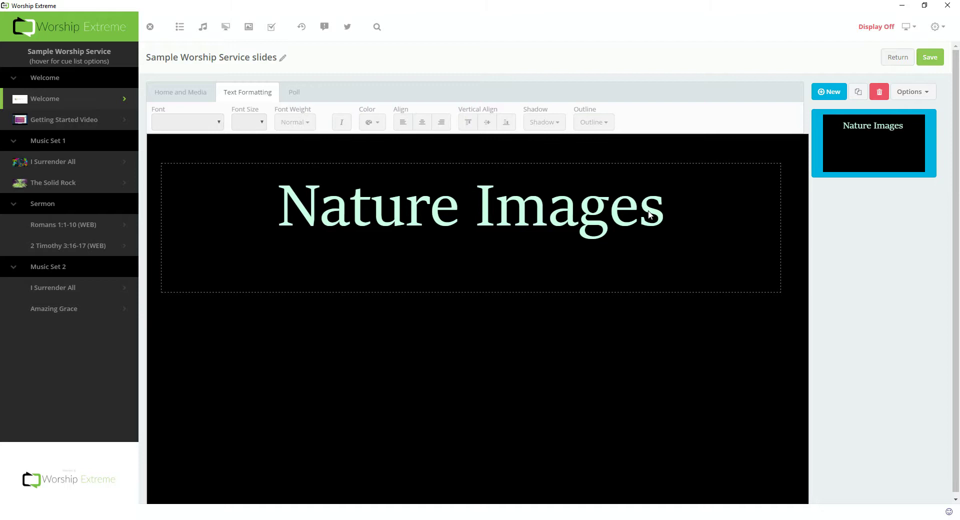
- Add a second slide from the Blank template and draw a large box over its upper-left area
{"action": "left_click", "coordinate": [832, 95]}
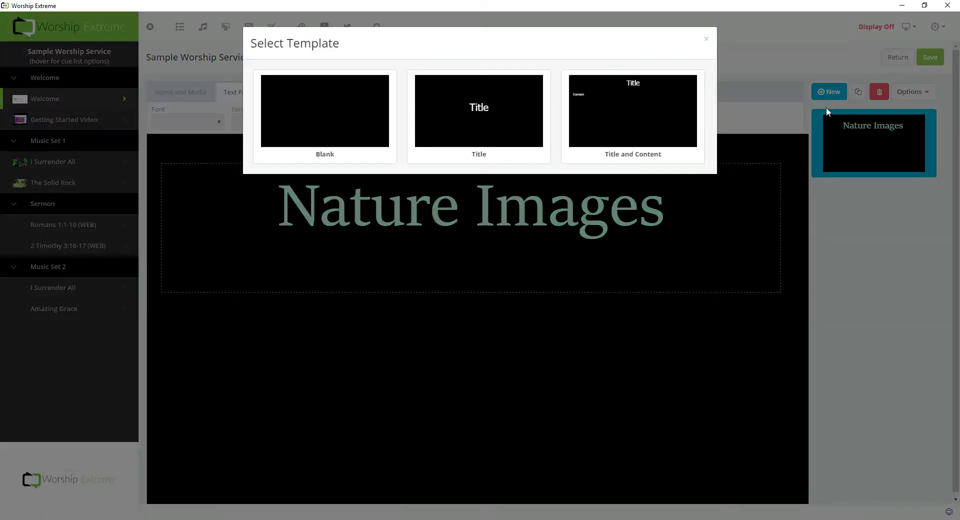
{"action": "left_click", "coordinate": [328, 117]}
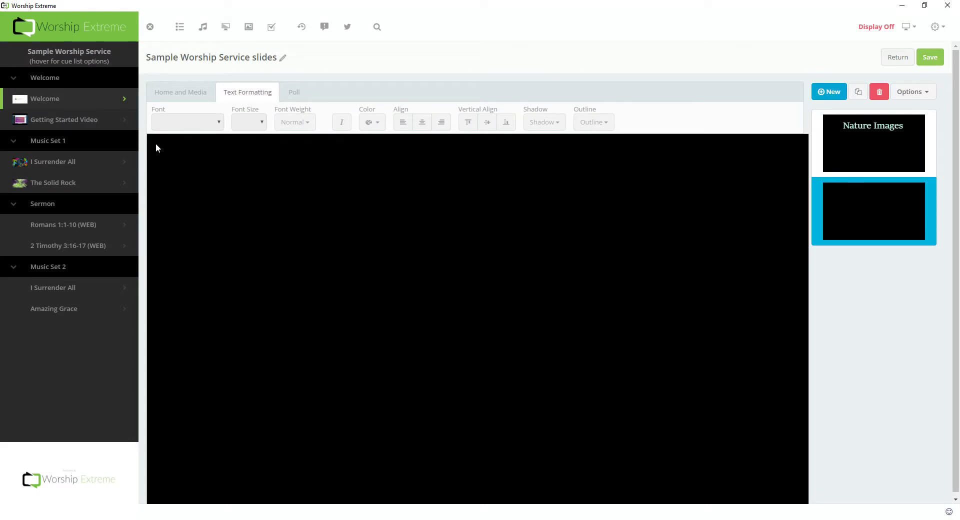
{"action": "left_click_drag", "start_coordinate": [154, 145], "coordinate": [566, 353]}
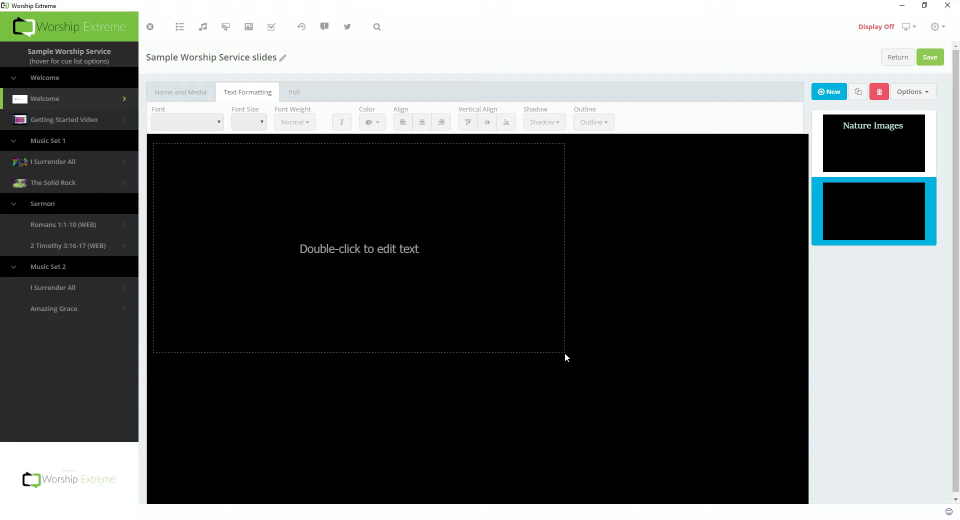
- Turn the new box into a media box showing the Mountains image from the Nature category
{"action": "left_click", "coordinate": [181, 92]}
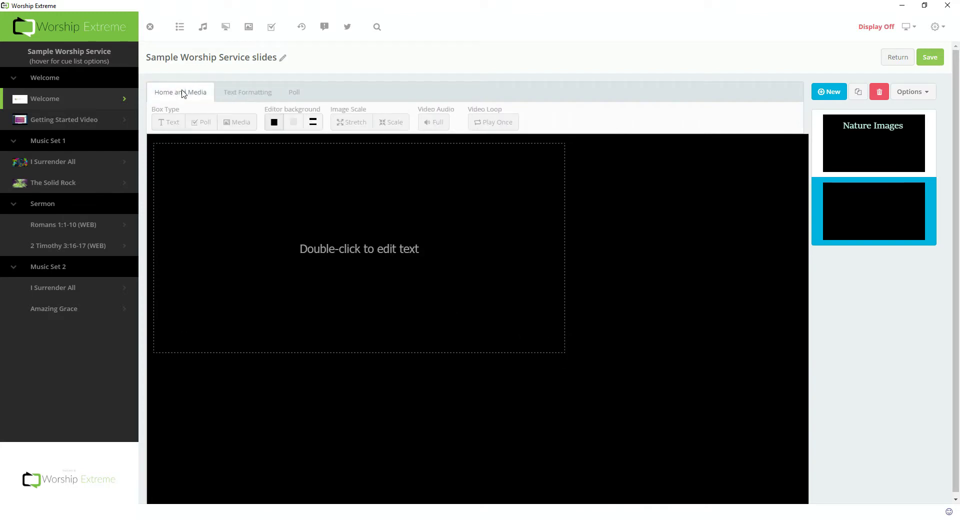
{"action": "left_click", "coordinate": [200, 200]}
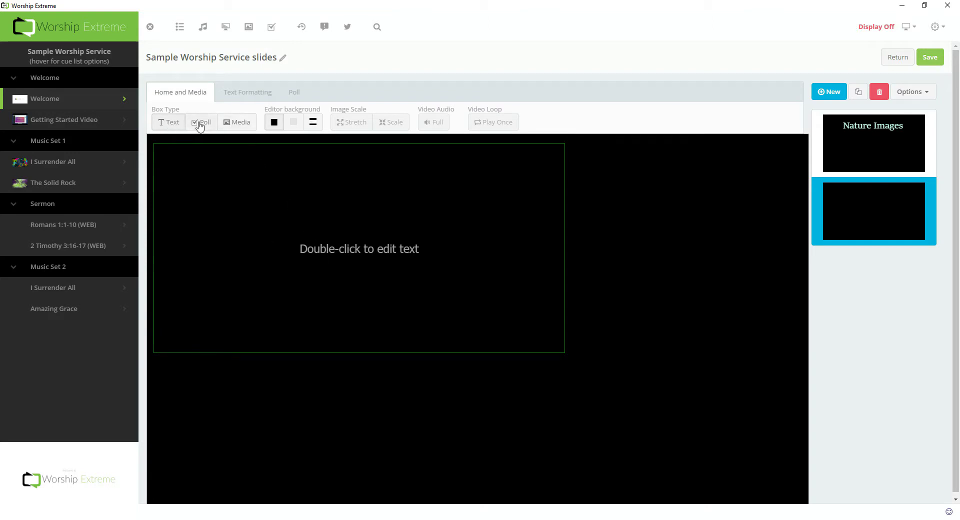
{"action": "left_click", "coordinate": [234, 123]}
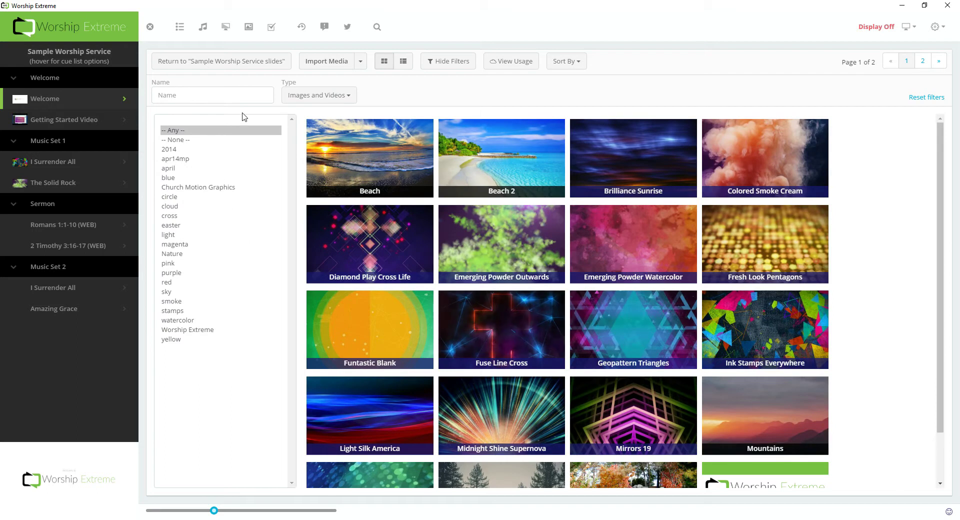
{"action": "left_click", "coordinate": [190, 256]}
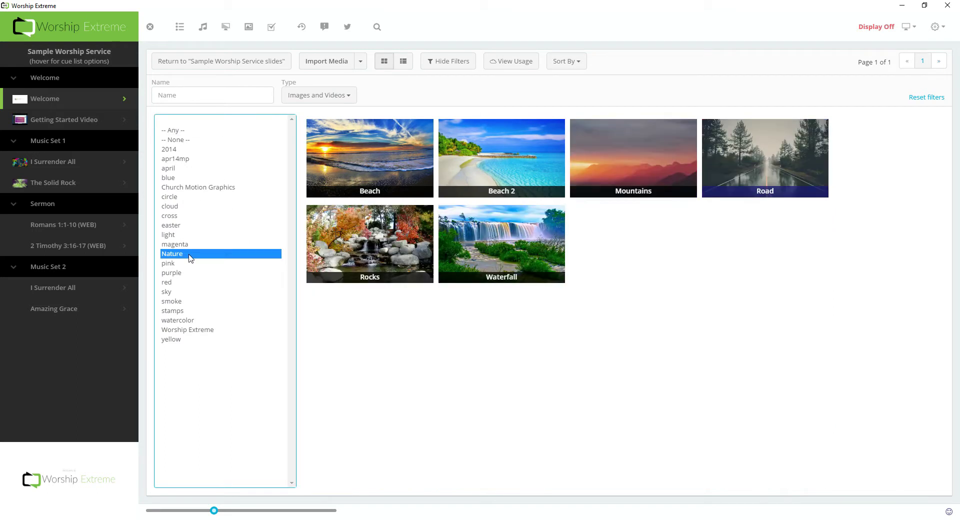
{"action": "mouse_move", "coordinate": [615, 140]}
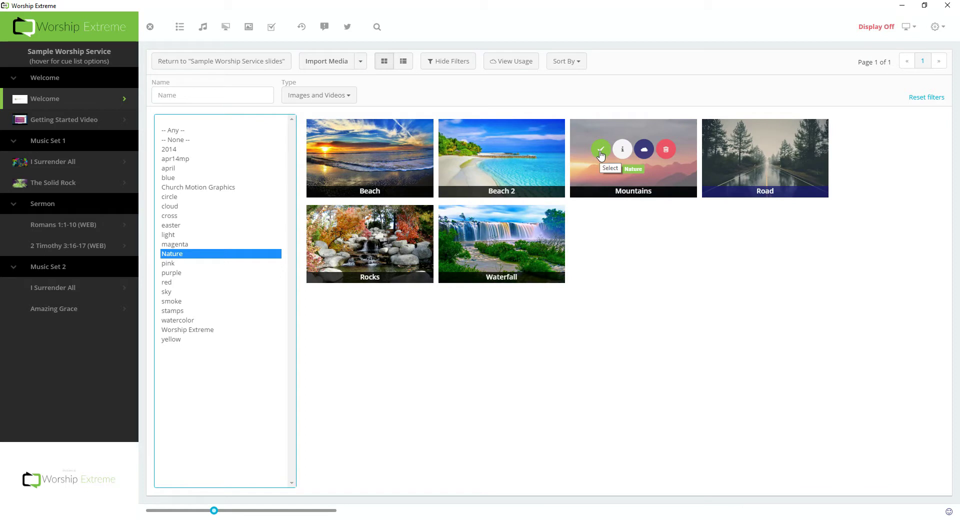
{"action": "left_click", "coordinate": [601, 150]}
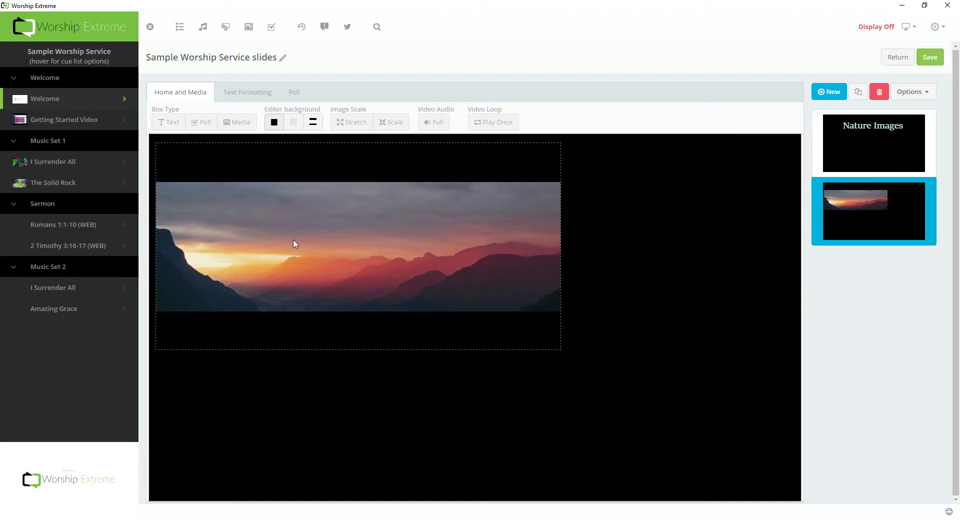
{"action": "left_click", "coordinate": [376, 243]}
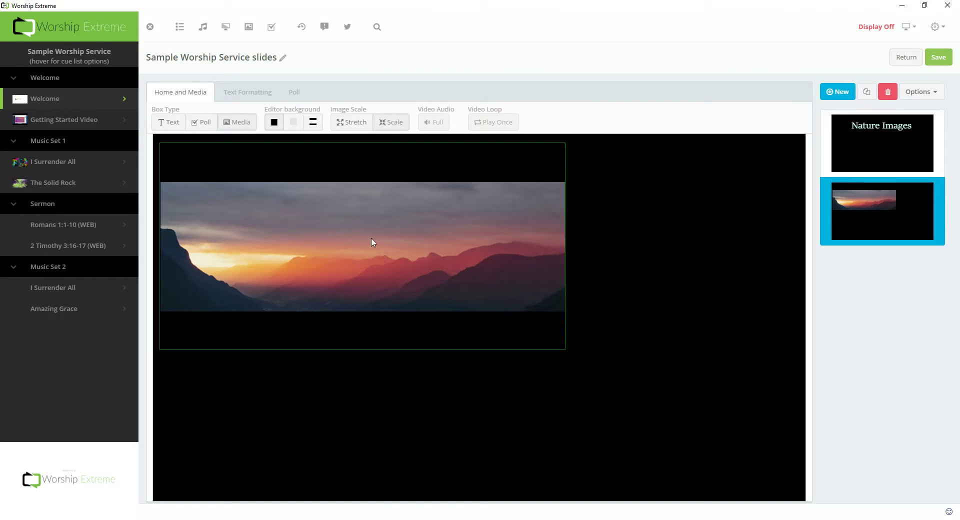
{"action": "left_click", "coordinate": [648, 406]}
- Draw a small text box to the lower right of the mountain image and enter "Mountain View" in it
{"action": "left_click_drag", "start_coordinate": [591, 288], "coordinate": [766, 373]}
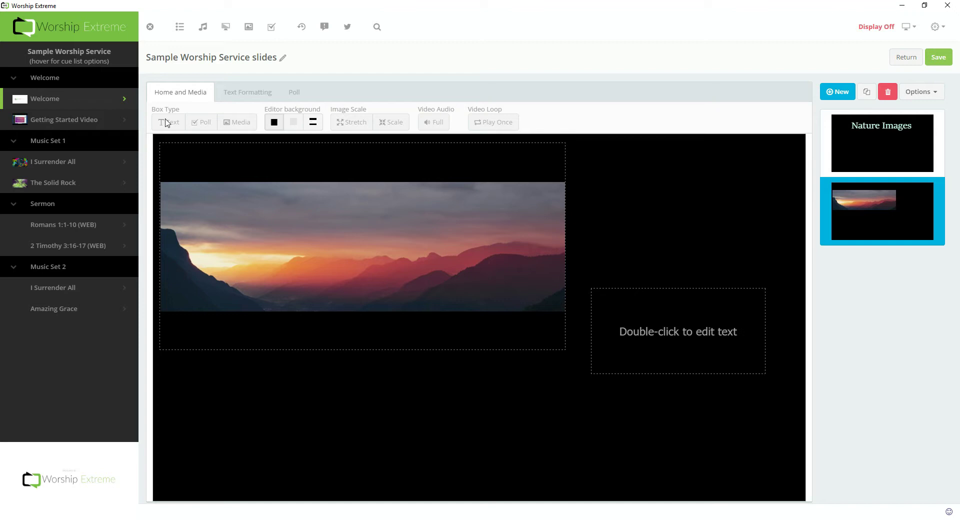
{"action": "left_click", "coordinate": [695, 325]}
{"action": "double_click", "coordinate": [694, 324]}
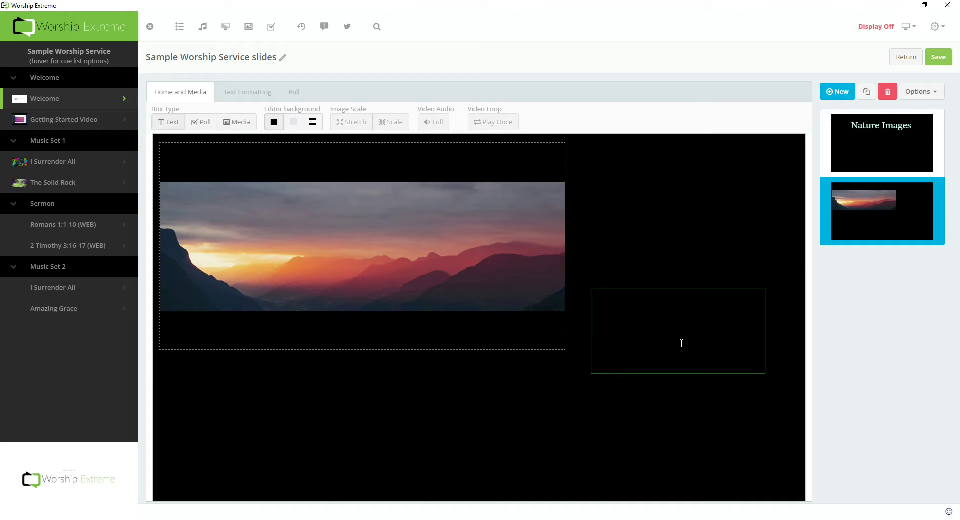
{"action": "type", "text": "Mountain View"}
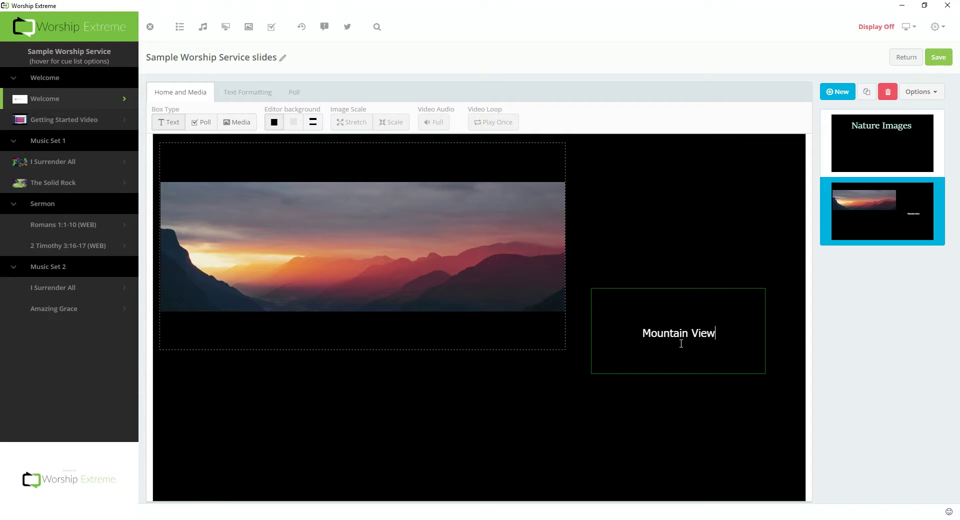
- Set the font size of the "Mountain View" caption to 32
{"action": "left_click", "coordinate": [246, 94]}
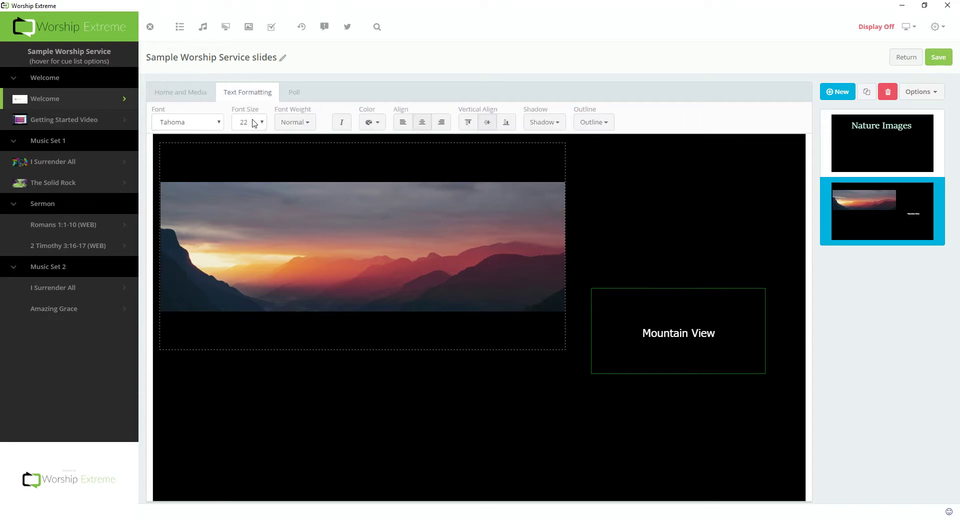
{"action": "left_click", "coordinate": [253, 122]}
{"action": "left_click", "coordinate": [249, 240]}
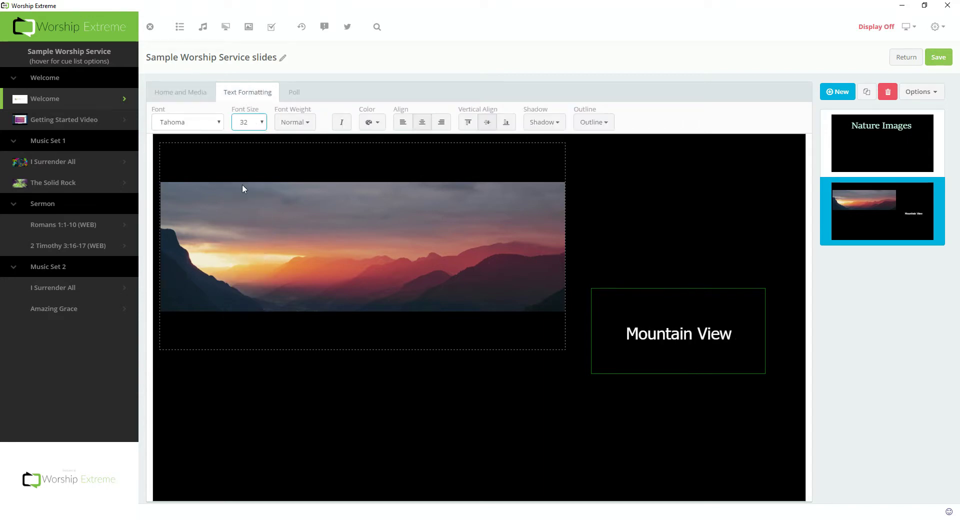
{"action": "left_click", "coordinate": [248, 128]}
{"action": "left_click", "coordinate": [245, 241]}
{"action": "left_click", "coordinate": [516, 320]}
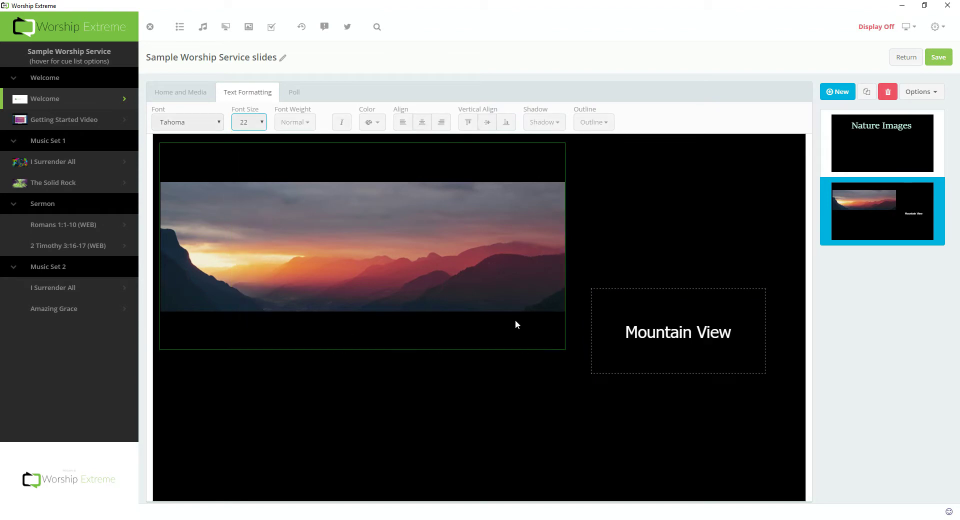
- Enlarge the mountain image box to the slide's lower-right corner and move the "Mountain View" caption over the image's lower-right part
{"action": "left_click_drag", "start_coordinate": [562, 349], "coordinate": [773, 457]}
{"action": "left_click_drag", "start_coordinate": [679, 333], "coordinate": [695, 387]}
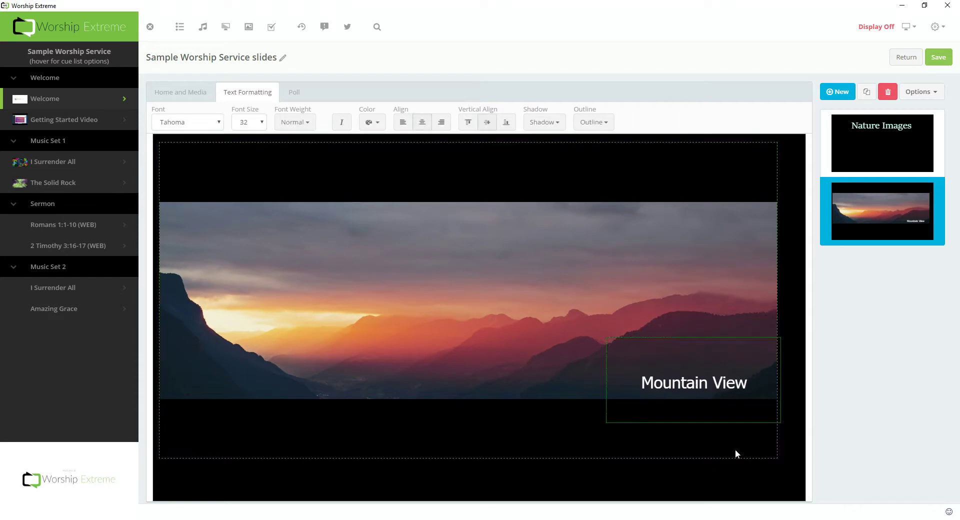
{"action": "left_click_drag", "start_coordinate": [775, 456], "coordinate": [805, 500]}
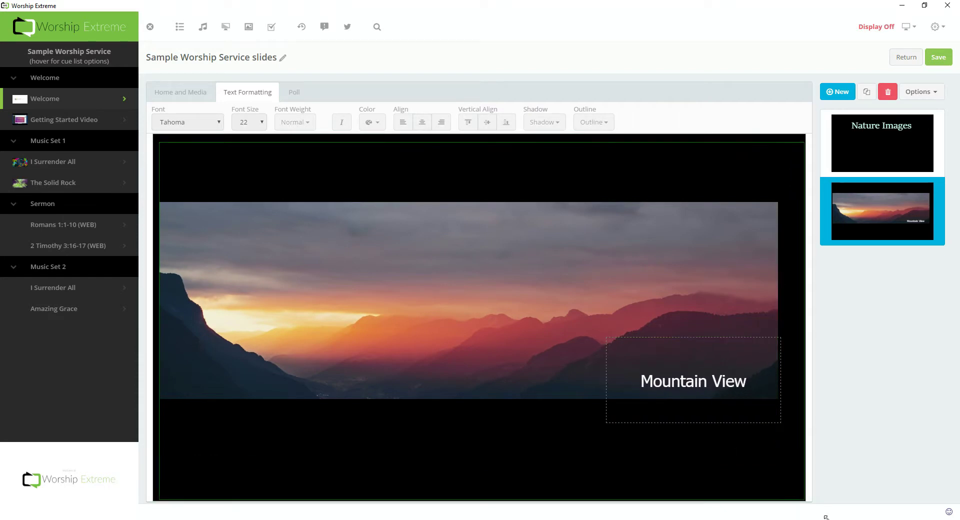
- Move the "Mountain View" caption to the slide's lower-right edge and extend the mountain image box to the slide's upper-left corner
{"action": "left_click_drag", "start_coordinate": [699, 384], "coordinate": [741, 409]}
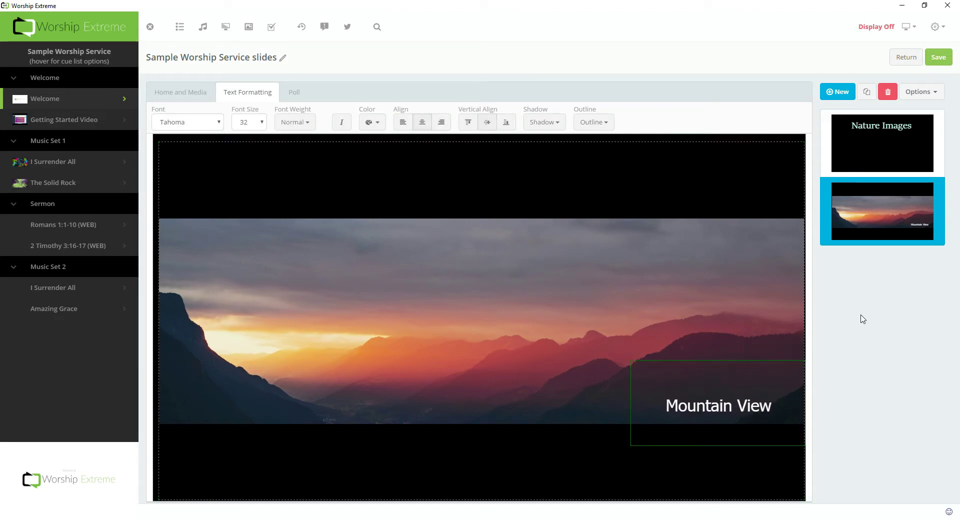
{"action": "left_click", "coordinate": [160, 156]}
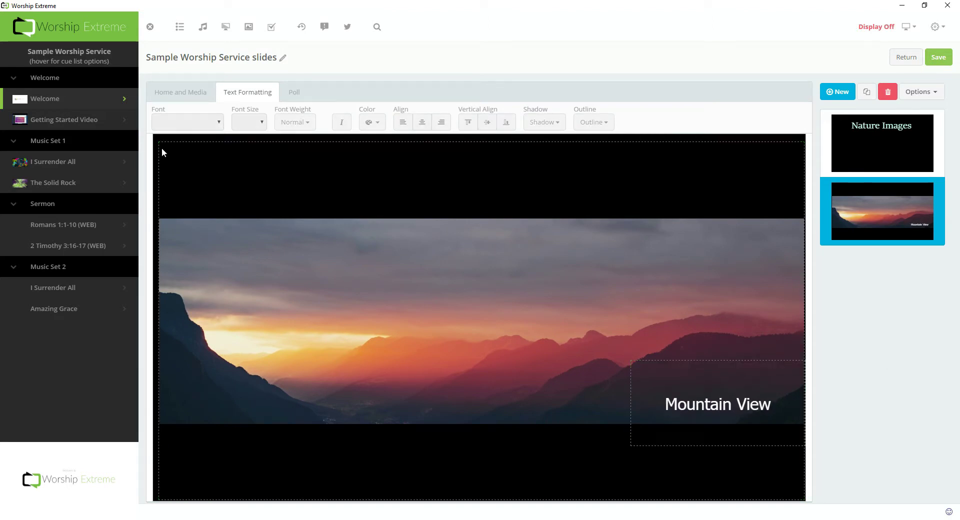
{"action": "left_click_drag", "start_coordinate": [155, 140], "coordinate": [128, 122]}
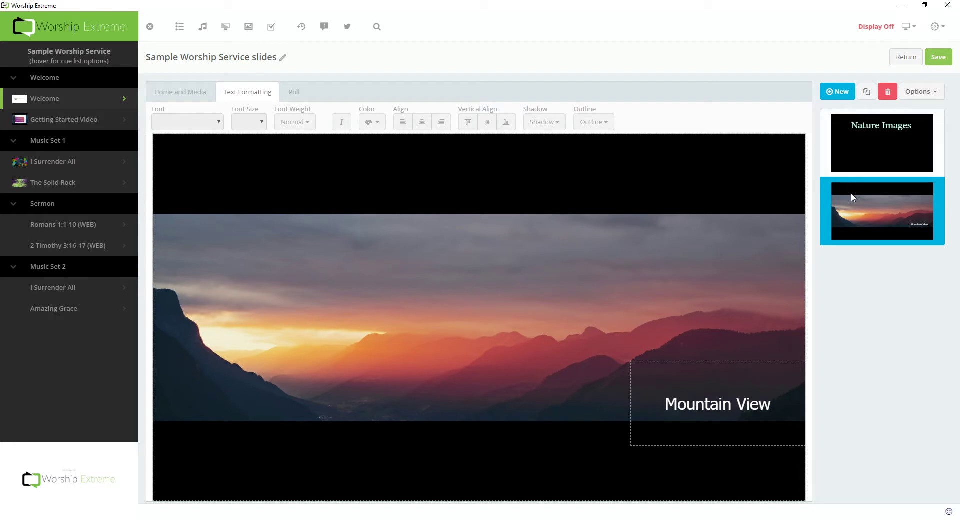
- Duplicate the mountain image slide and delete the copy
{"action": "left_click", "coordinate": [867, 92]}
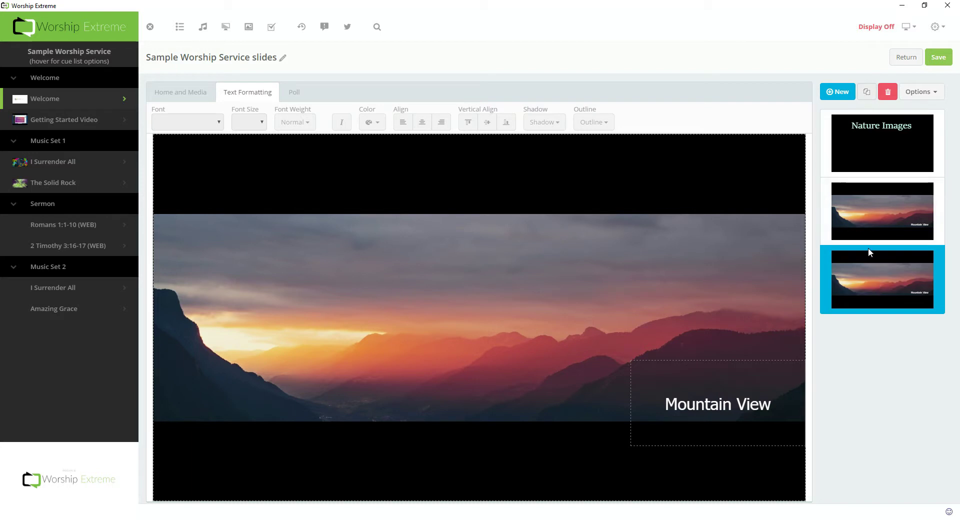
{"action": "right_click", "coordinate": [857, 274]}
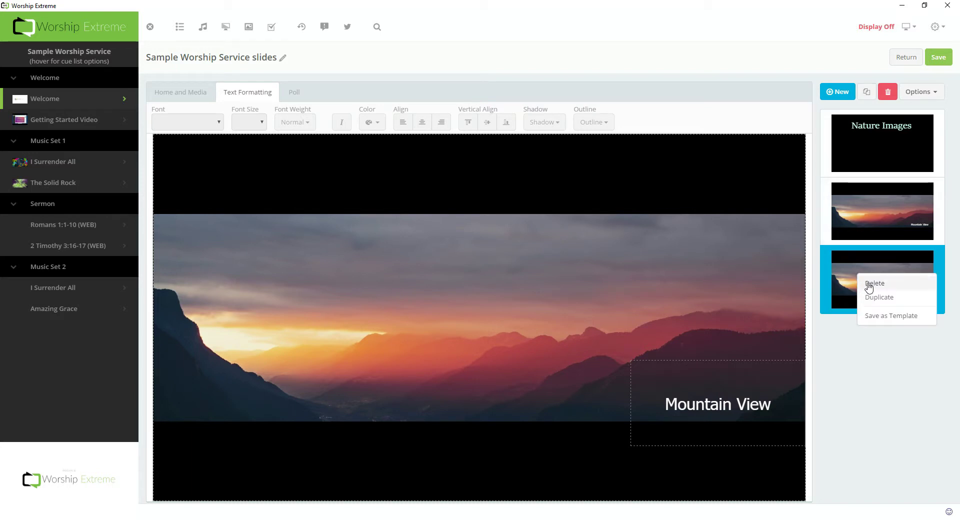
{"action": "left_click", "coordinate": [870, 285]}
- Save the mountain image slide as a template named "Image with Caption"
{"action": "right_click", "coordinate": [854, 220]}
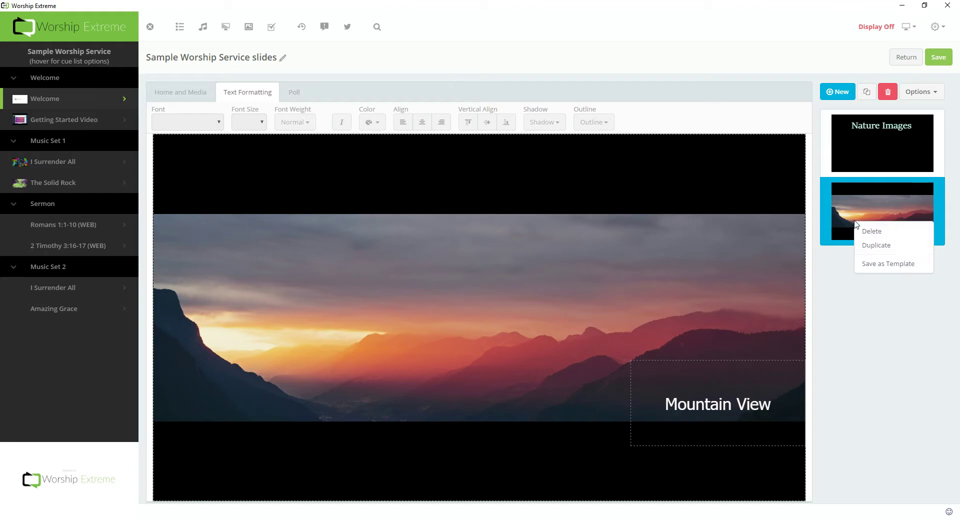
{"action": "left_click", "coordinate": [885, 265]}
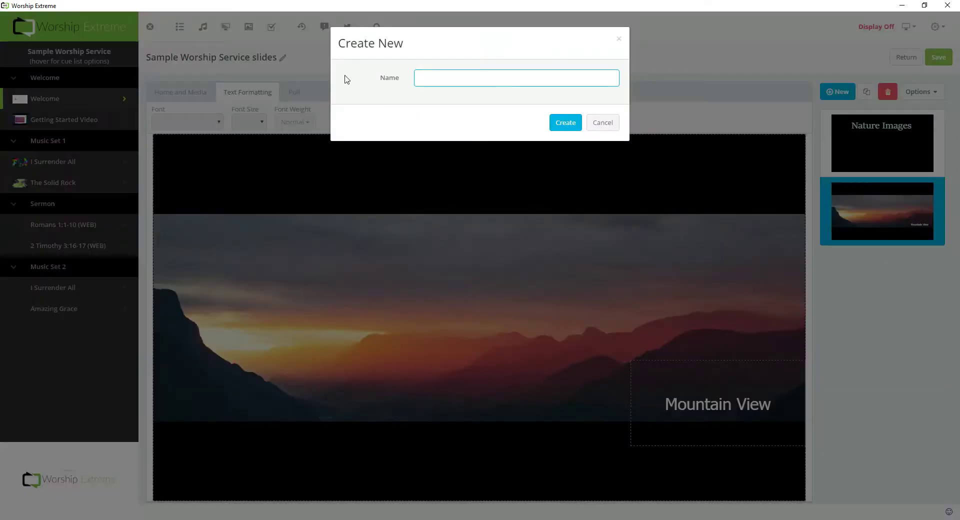
{"action": "type", "text": "Image with Caption"}
{"action": "key", "text": "Return"}
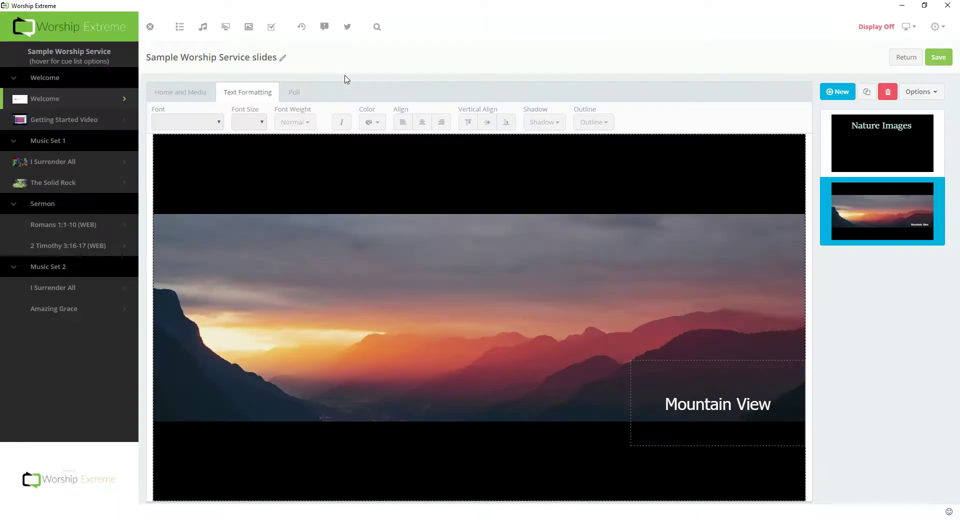
- Add a slide from the "Image with Caption" template and replace its image with Waterfall from the Nature category
{"action": "left_click", "coordinate": [845, 92]}
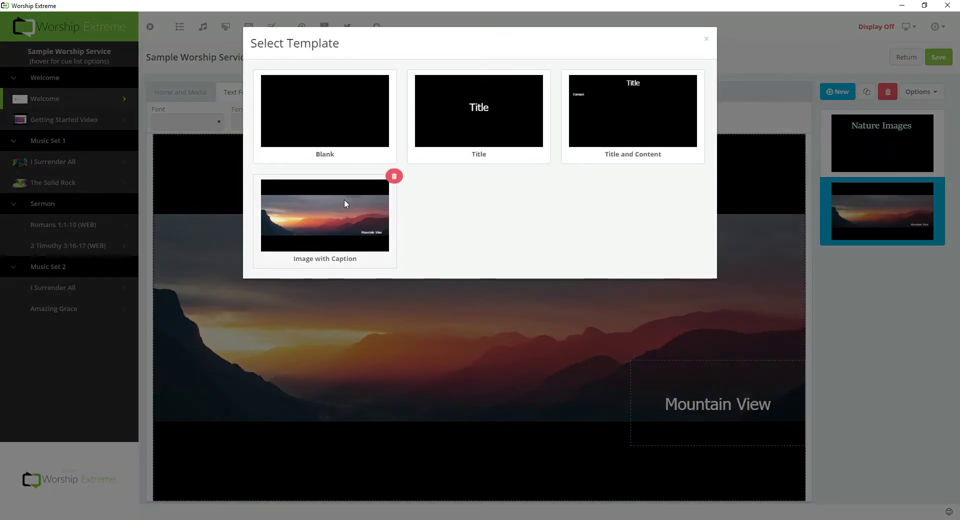
{"action": "left_click", "coordinate": [309, 243]}
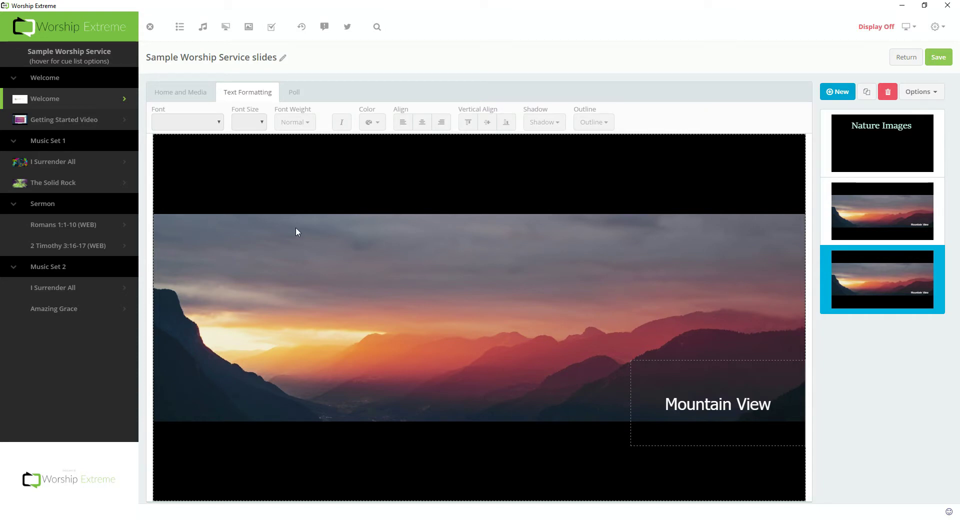
{"action": "left_click", "coordinate": [304, 239]}
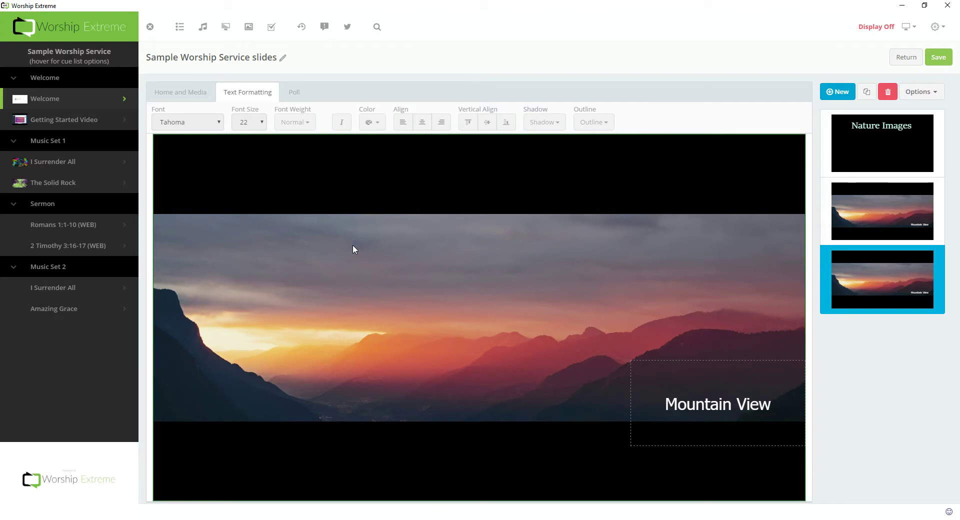
{"action": "key", "text": "ctrl+s"}
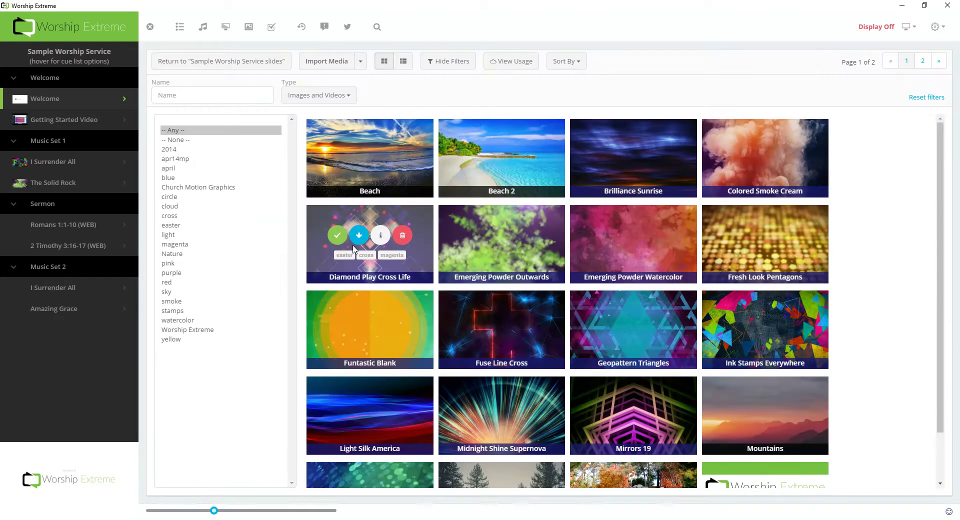
{"action": "left_click", "coordinate": [186, 254]}
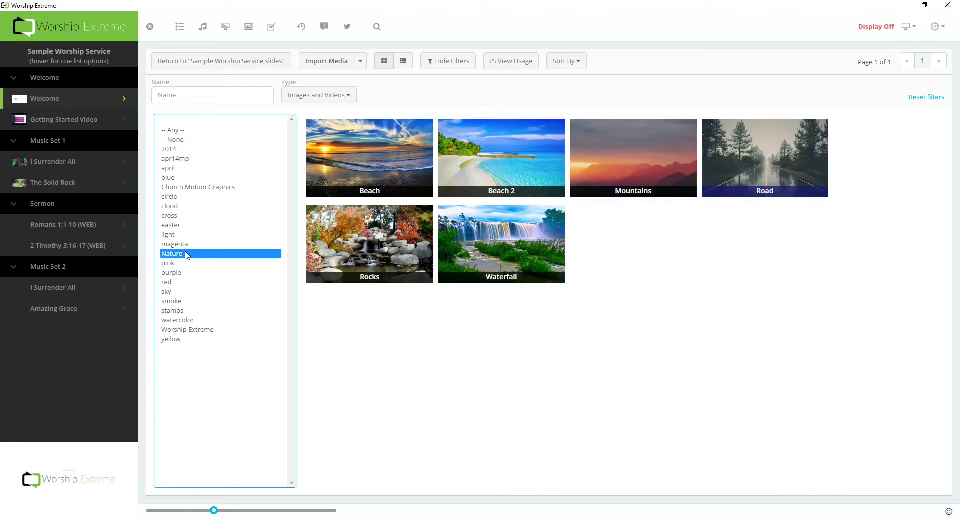
{"action": "left_click", "coordinate": [473, 239]}
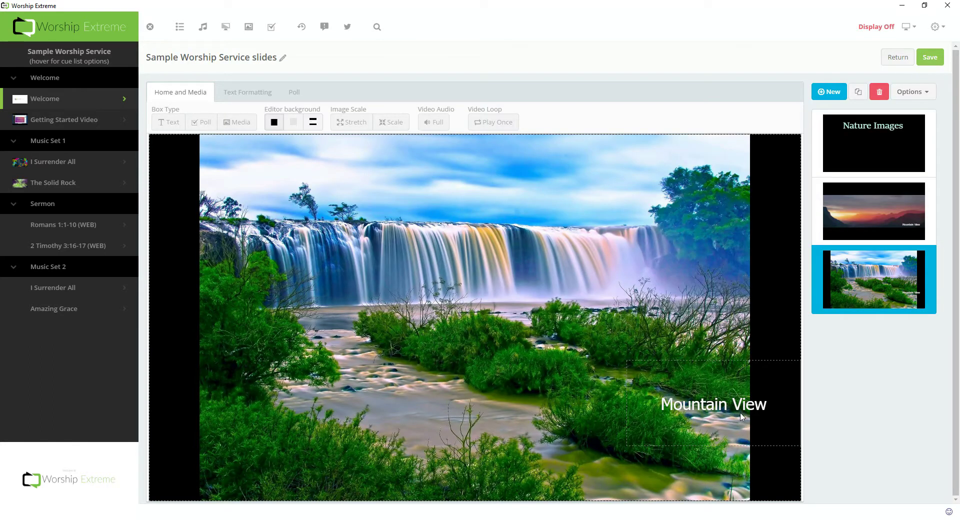
- Move the caption box to the waterfall image's upper-left area and align its text vertically to the top
{"action": "left_click_drag", "start_coordinate": [662, 368], "coordinate": [313, 160]}
{"action": "left_click", "coordinate": [258, 92]}
{"action": "left_click", "coordinate": [467, 123]}
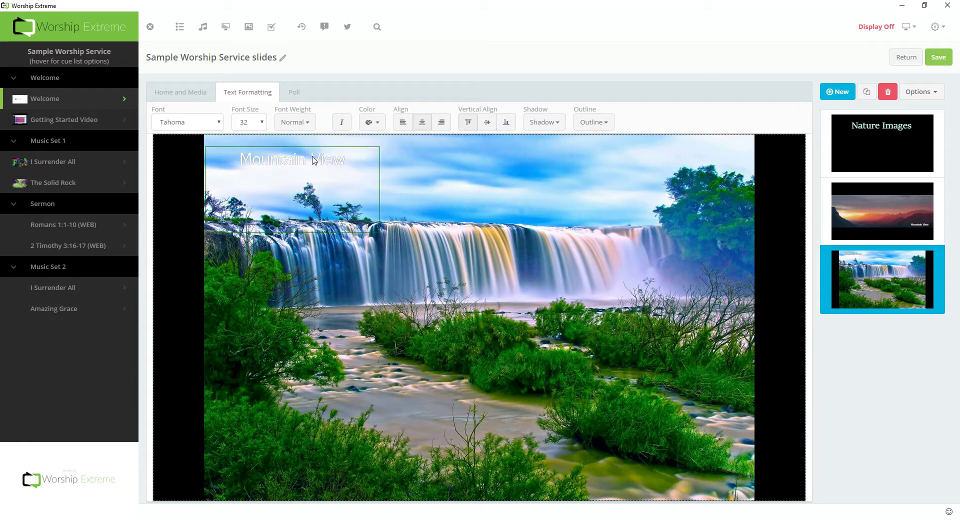
- Color the waterfall slide's caption black and replace its text with "Waterfall"
{"action": "left_click", "coordinate": [372, 122]}
{"action": "left_click", "coordinate": [372, 197]}
{"action": "left_click", "coordinate": [295, 175]}
{"action": "left_click", "coordinate": [300, 167]}
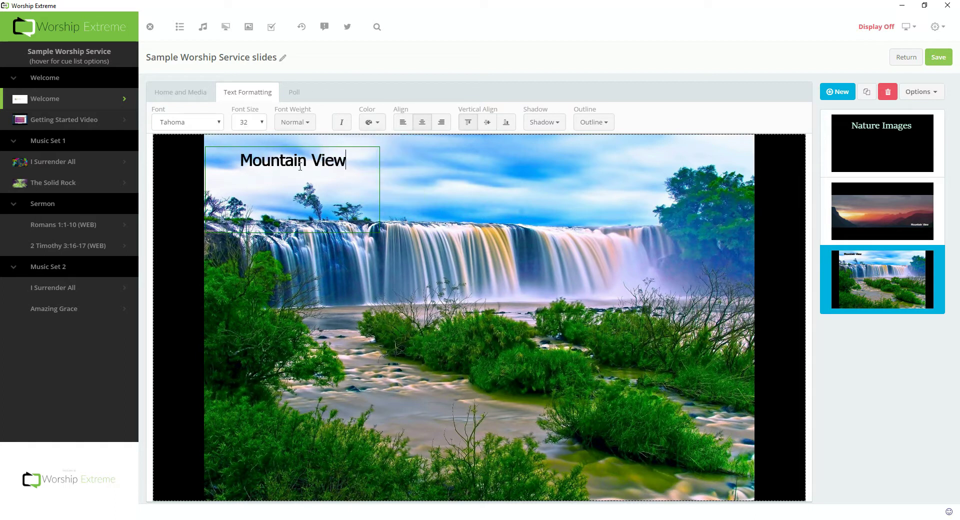
{"action": "left_click_drag", "start_coordinate": [345, 157], "coordinate": [241, 145]}
{"action": "type", "text": "Waterfall"}
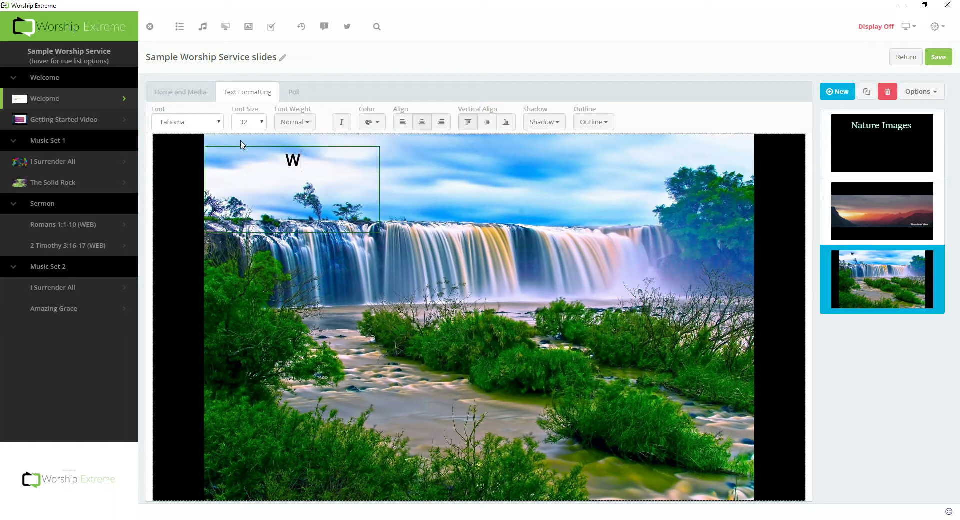
{"action": "left_click", "coordinate": [188, 206]}
{"action": "left_click", "coordinate": [886, 221]}
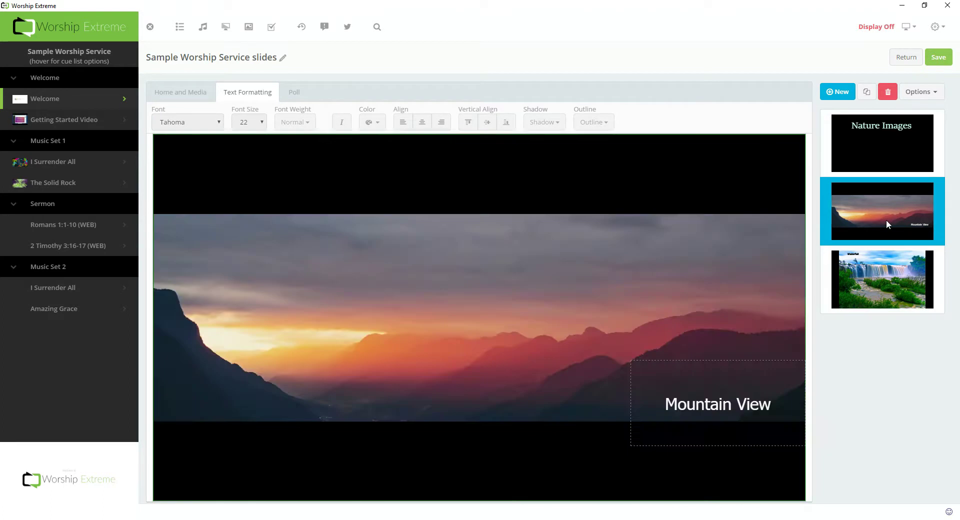
{"action": "left_click", "coordinate": [883, 144]}
{"action": "left_click", "coordinate": [872, 209]}
{"action": "left_click", "coordinate": [869, 290]}
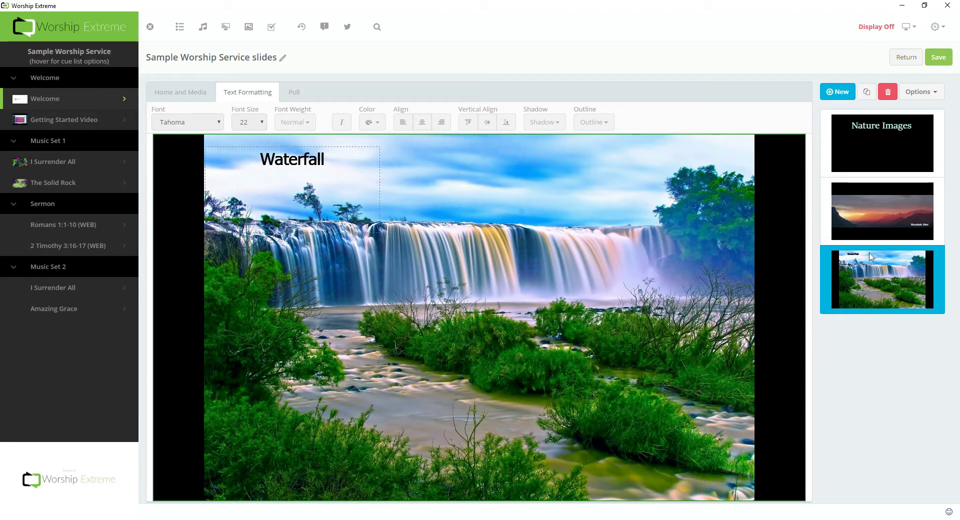
- Add another slide from the "Image with Caption" template and replace its image with Rocks from the Nature category
{"action": "left_click", "coordinate": [839, 93]}
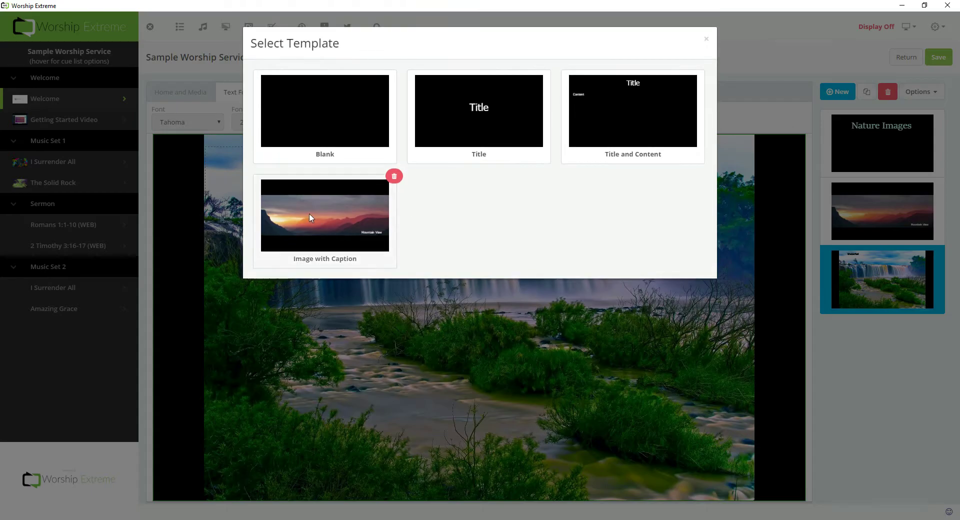
{"action": "left_click", "coordinate": [310, 219]}
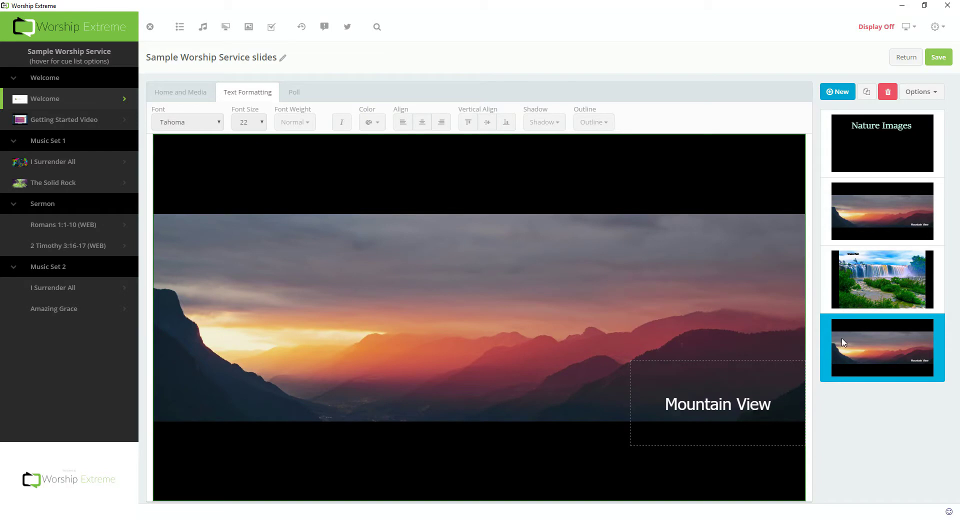
{"action": "left_click", "coordinate": [475, 288]}
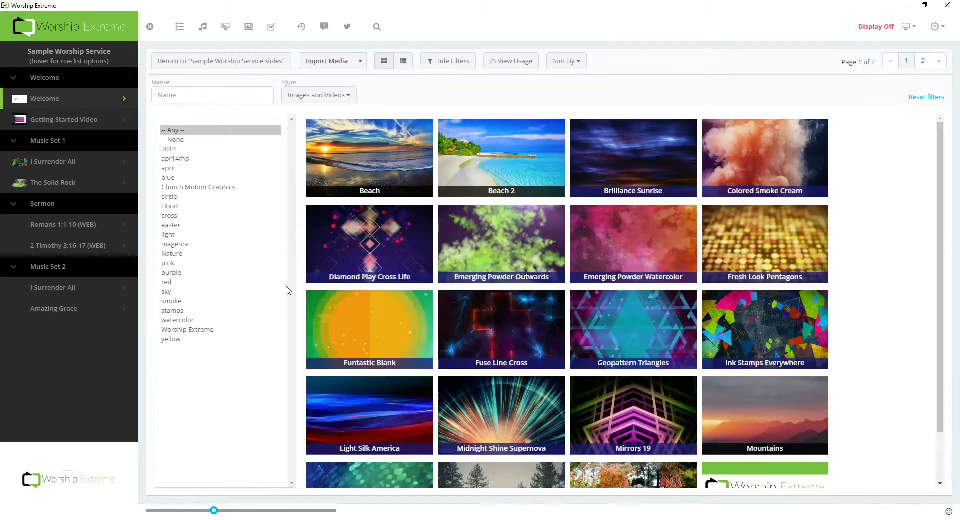
{"action": "left_click", "coordinate": [175, 254]}
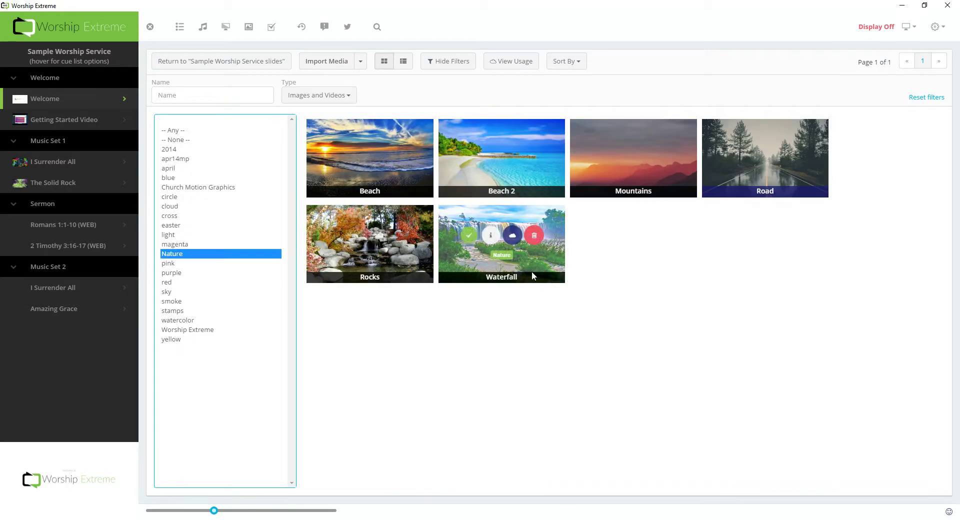
{"action": "left_click", "coordinate": [338, 236]}
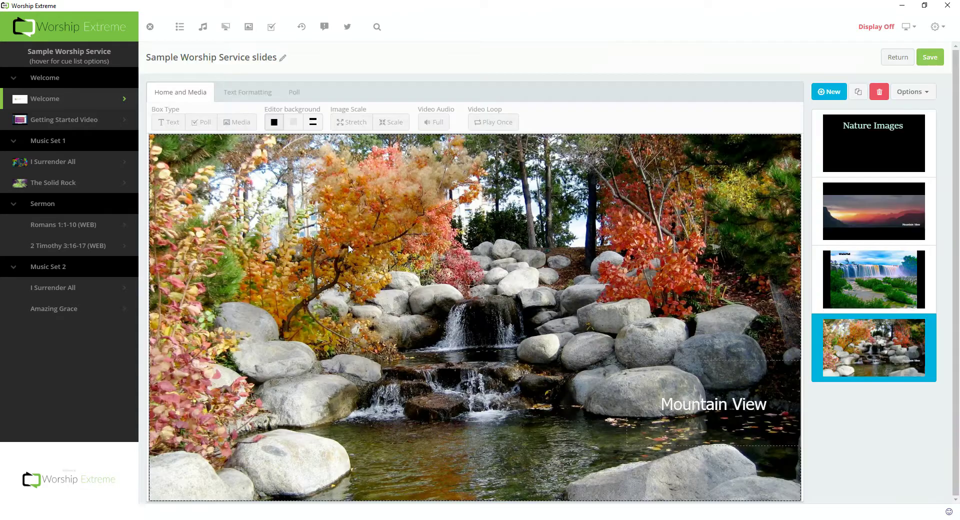
- Move the caption down over the rock at the image's lower right and align its text vertically to the bottom
{"action": "left_click_drag", "start_coordinate": [741, 406], "coordinate": [717, 461]}
{"action": "left_click", "coordinate": [241, 95]}
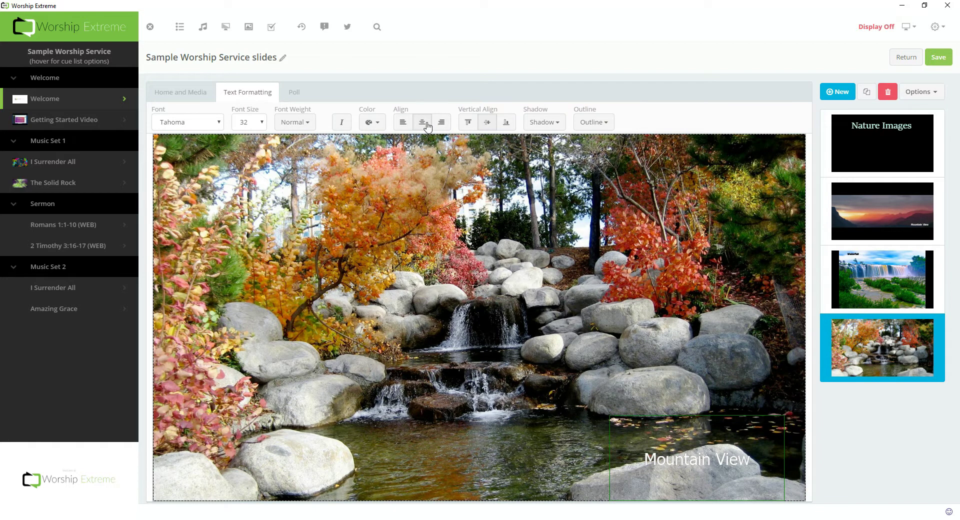
{"action": "left_click", "coordinate": [506, 122]}
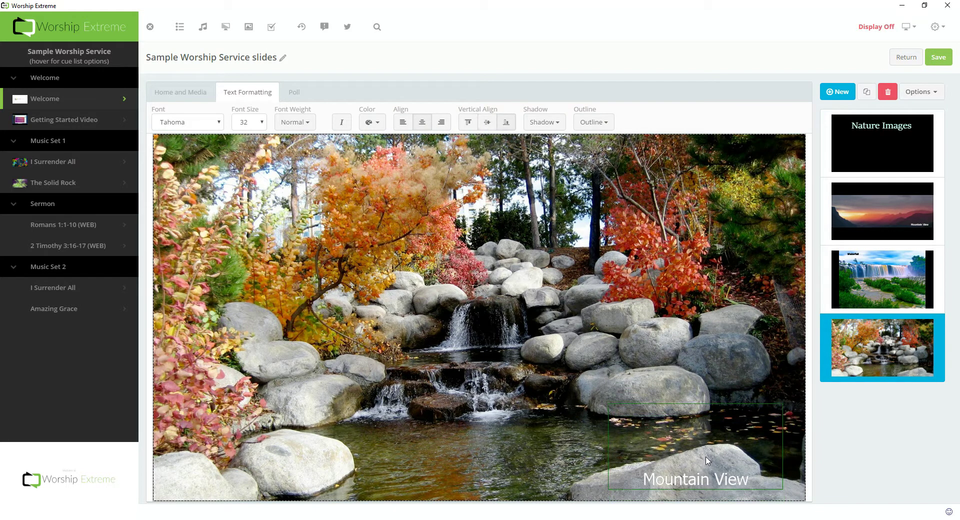
- Set the rocks slide's caption color to black (#000000) and replace its text with "Rocks"
{"action": "left_click", "coordinate": [381, 124]}
{"action": "left_click_drag", "start_coordinate": [383, 159], "coordinate": [358, 199]}
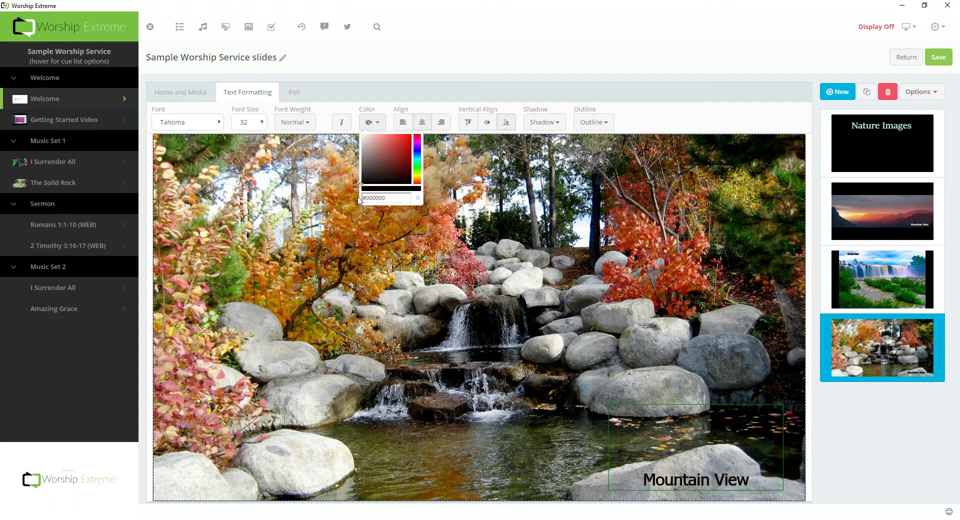
{"action": "left_click", "coordinate": [730, 490]}
{"action": "left_click_drag", "start_coordinate": [750, 481], "coordinate": [581, 454]}
{"action": "type", "text": "R"}
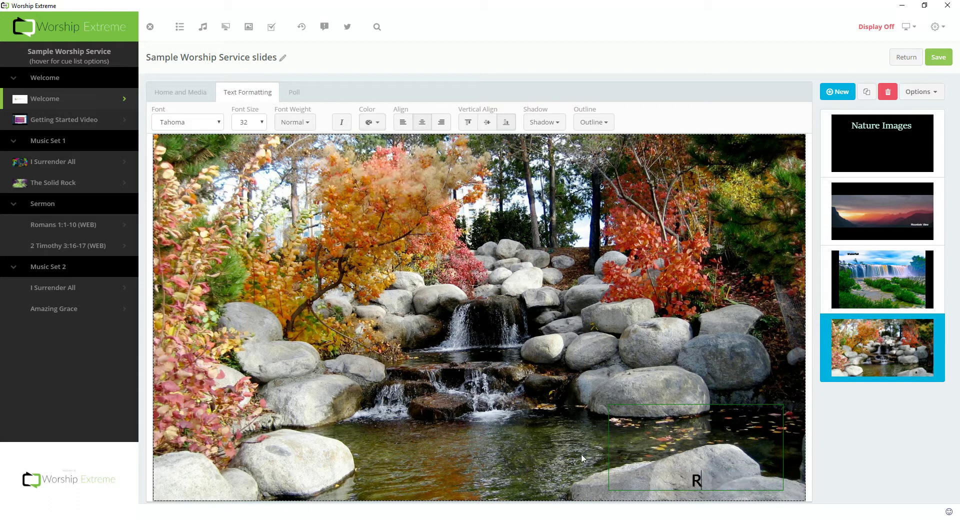
{"action": "type", "text": "ocks"}
{"action": "left_click", "coordinate": [403, 234]}
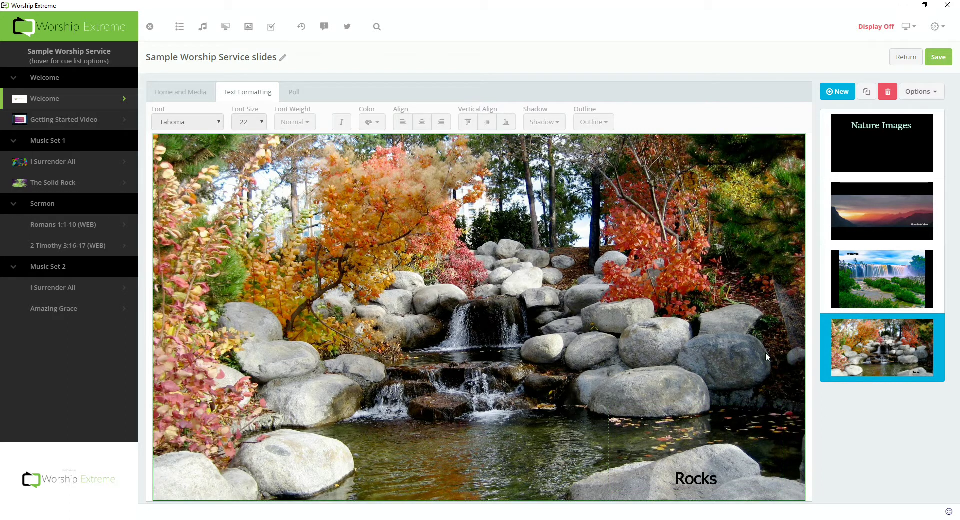
- Add a slide from the Blank template and draw a box in its upper-left area
{"action": "left_click", "coordinate": [837, 91]}
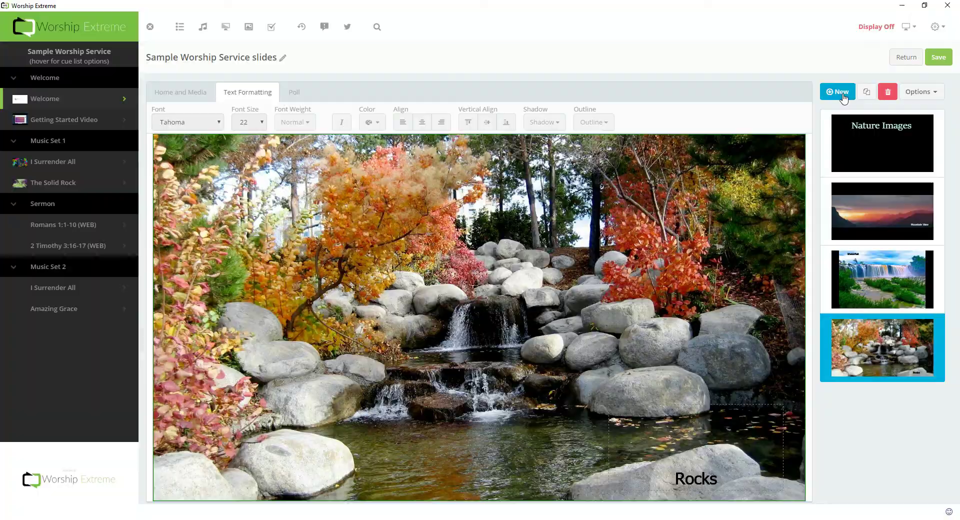
{"action": "left_click", "coordinate": [319, 106]}
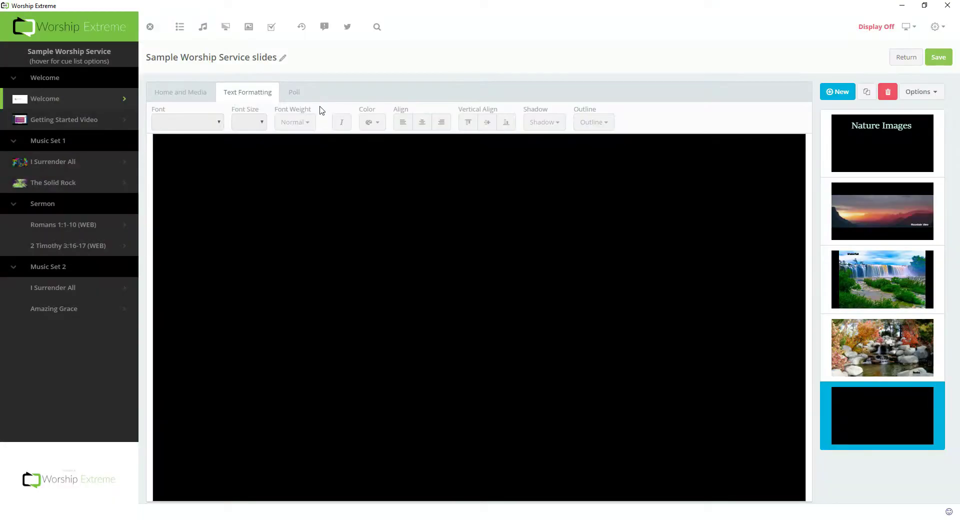
{"action": "left_click_drag", "start_coordinate": [175, 146], "coordinate": [436, 288]}
- Turn the new box into a media box showing Beach 2 from the Nature category and shift it slightly toward the slide's left edge
{"action": "left_click", "coordinate": [192, 94]}
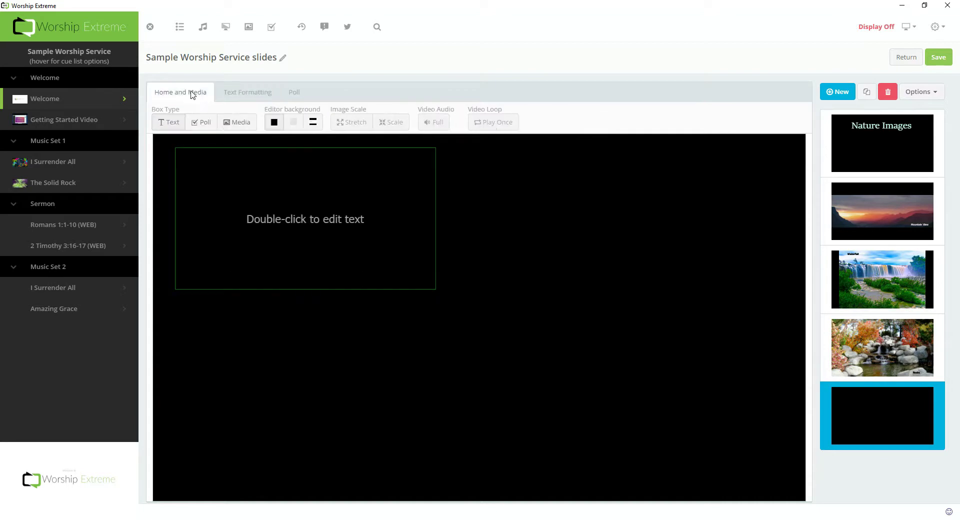
{"action": "left_click", "coordinate": [237, 128]}
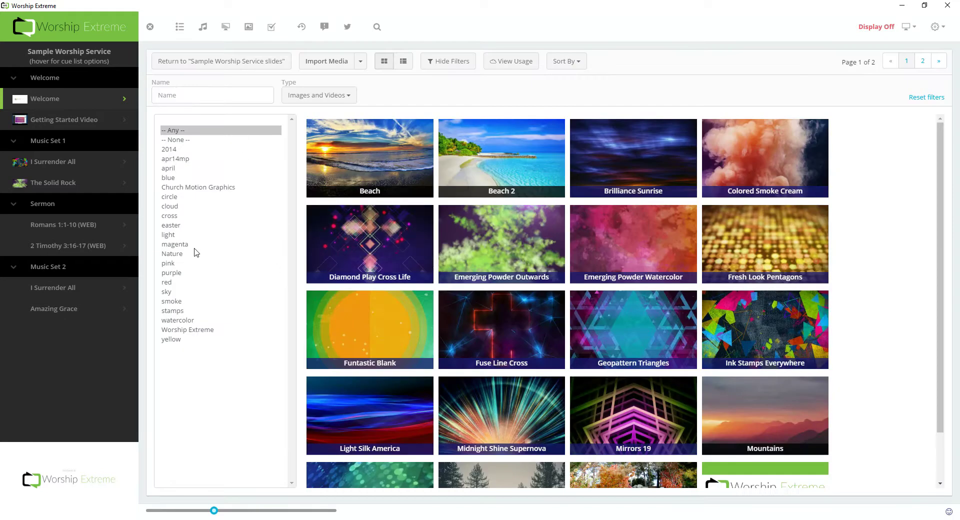
{"action": "left_click", "coordinate": [195, 254]}
{"action": "left_click", "coordinate": [463, 148]}
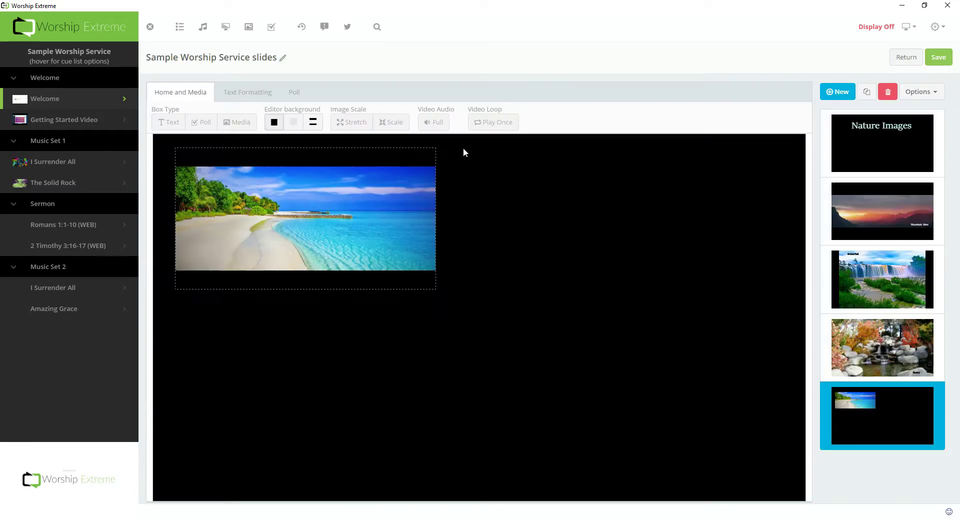
{"action": "left_click_drag", "start_coordinate": [380, 238], "coordinate": [345, 237]}
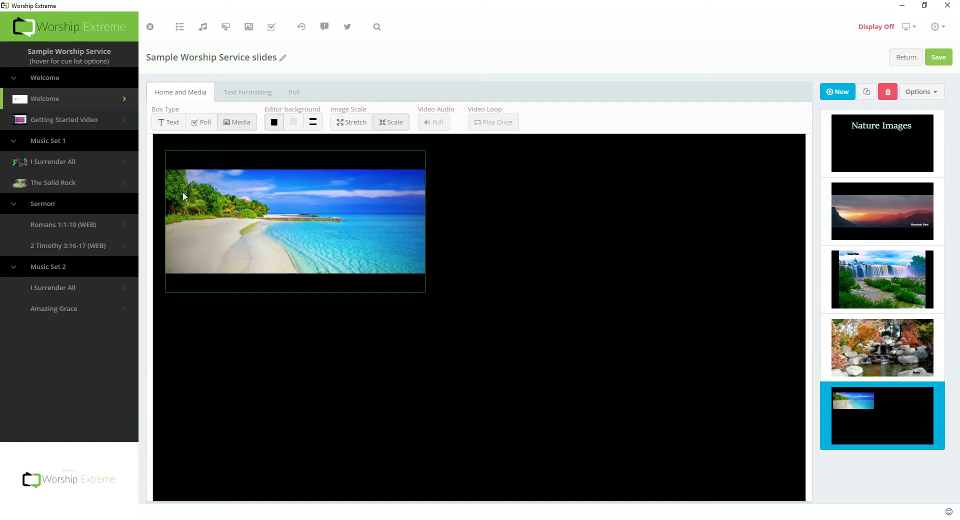
- Enlarge the Beach 2 box, stretch the image to fill it, move it into the slide's upper-left corner and reduce its height slightly
{"action": "left_click_drag", "start_coordinate": [423, 290], "coordinate": [677, 431]}
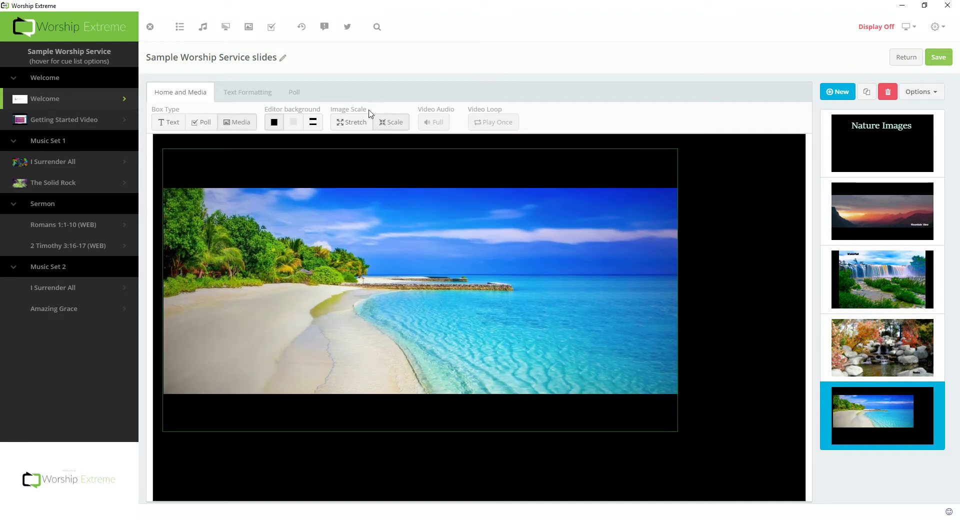
{"action": "left_click", "coordinate": [352, 128]}
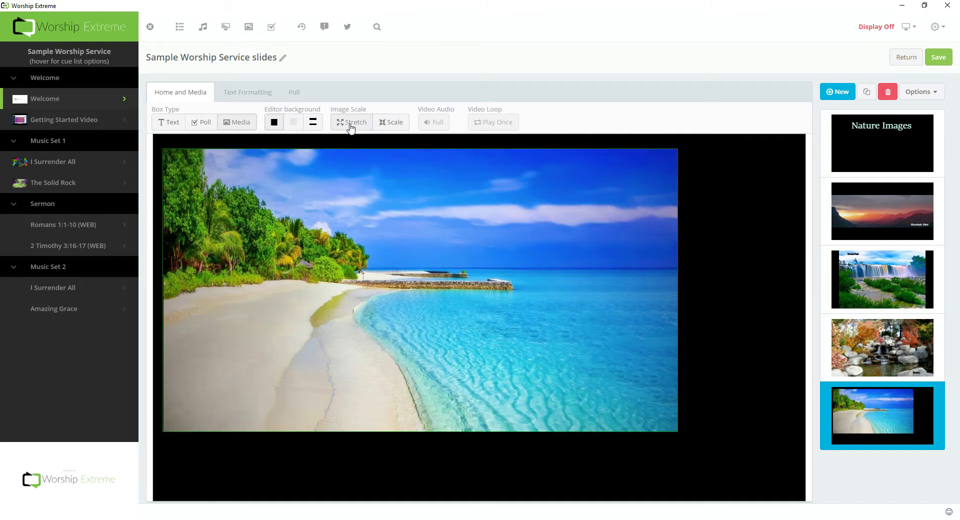
{"action": "left_click", "coordinate": [394, 127]}
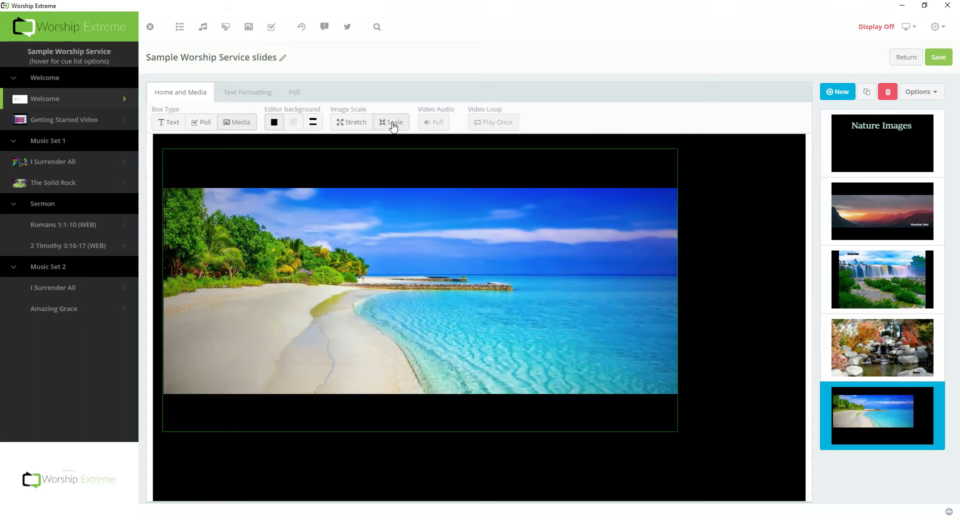
{"action": "left_click", "coordinate": [358, 127]}
{"action": "left_click_drag", "start_coordinate": [399, 244], "coordinate": [388, 225]}
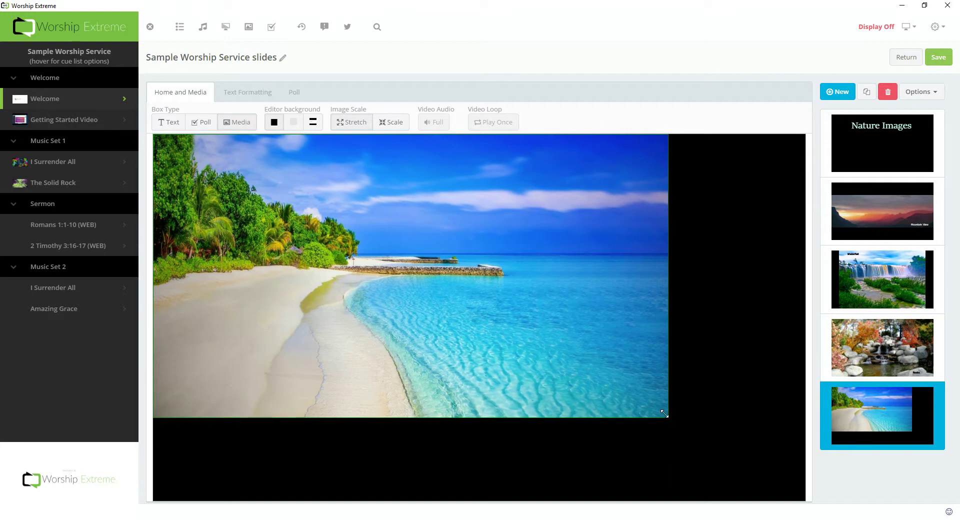
{"action": "left_click_drag", "start_coordinate": [664, 413], "coordinate": [665, 388]}
- Add a media box overlapping the beach image's lower-right corner, showing the Emerging Powder Outwards video, and shift it closer to the slide's right edge
{"action": "mouse_move", "coordinate": [757, 476]}
{"action": "left_mouse_down"}
{"action": "mouse_move", "coordinate": [579, 382]}
{"action": "mouse_move", "coordinate": [532, 328]}
{"action": "left_mouse_up"}
{"action": "double_click", "coordinate": [647, 425]}
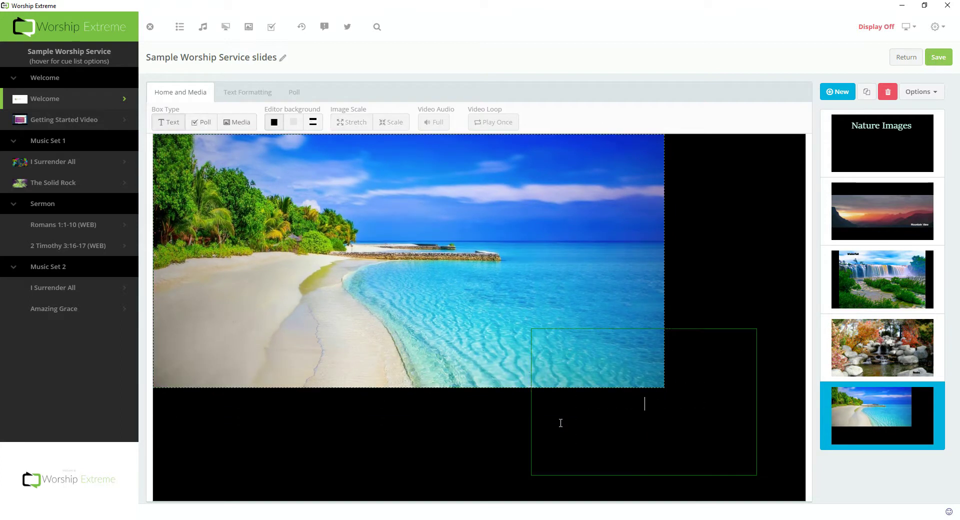
{"action": "key", "text": "Escape"}
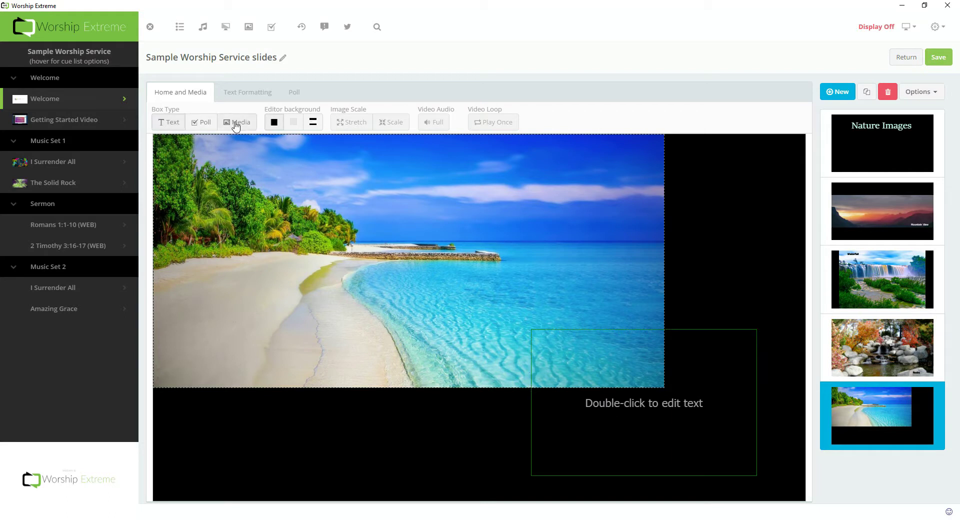
{"action": "left_click", "coordinate": [236, 124]}
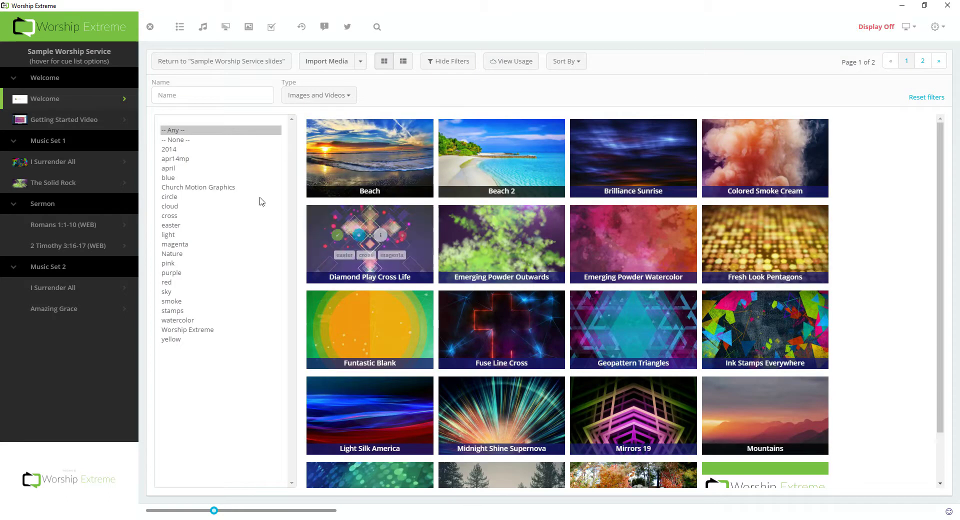
{"action": "left_click", "coordinate": [346, 95]}
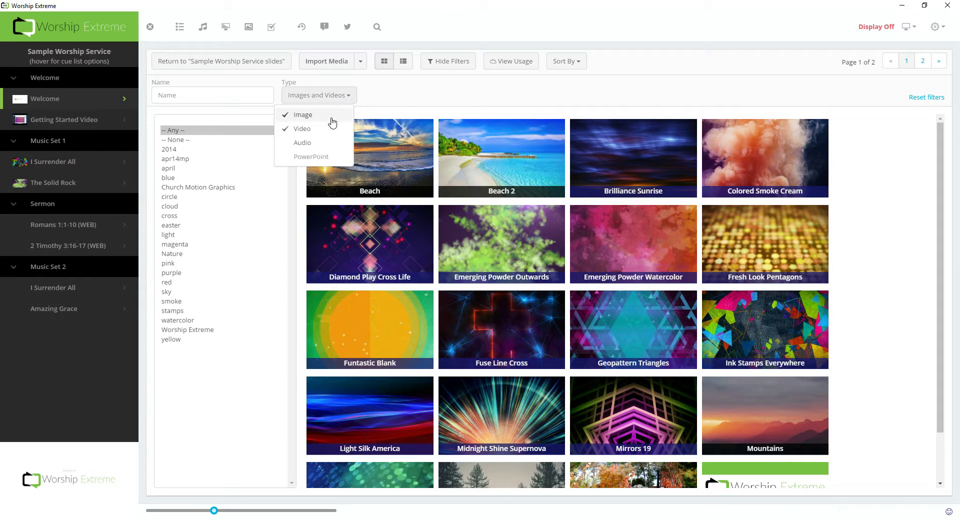
{"action": "left_click", "coordinate": [317, 96]}
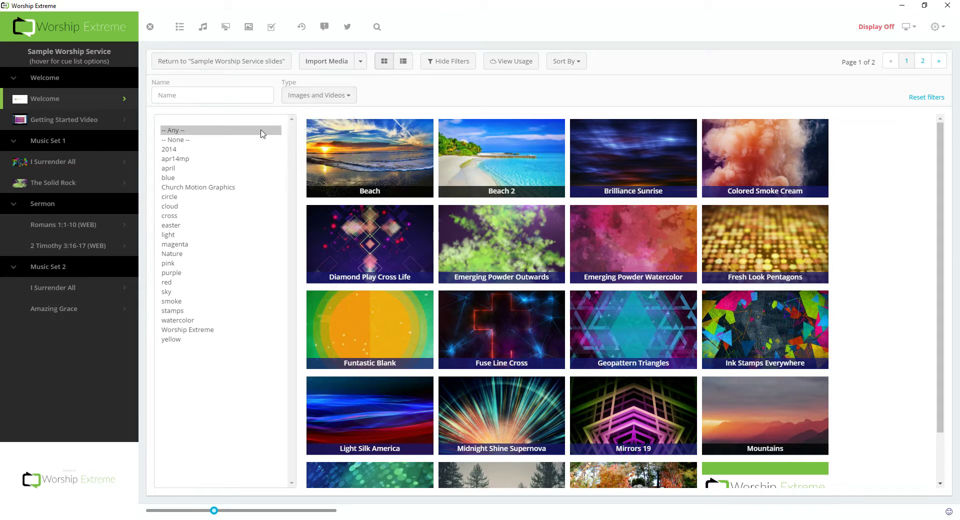
{"action": "left_click", "coordinate": [236, 95]}
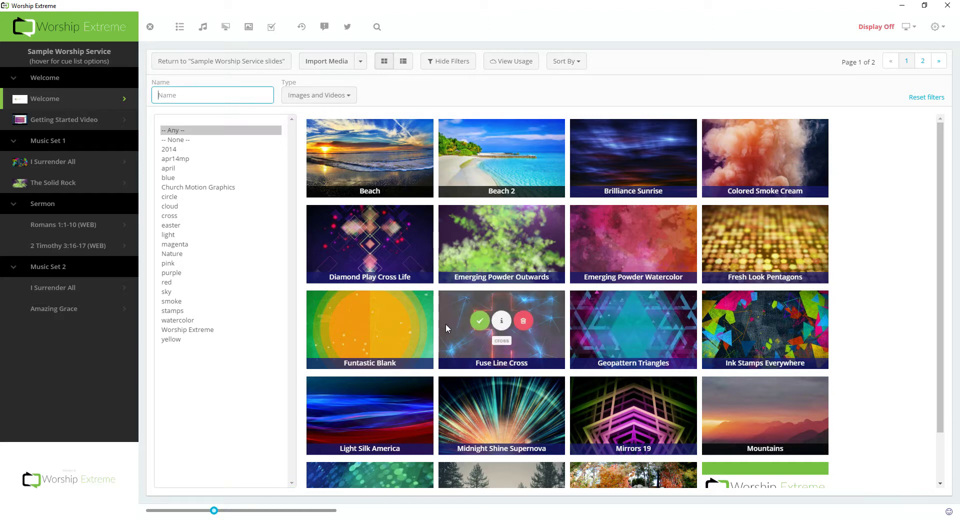
{"action": "scroll", "coordinate": [446, 323], "scroll_direction": "down", "scroll_amount": 1}
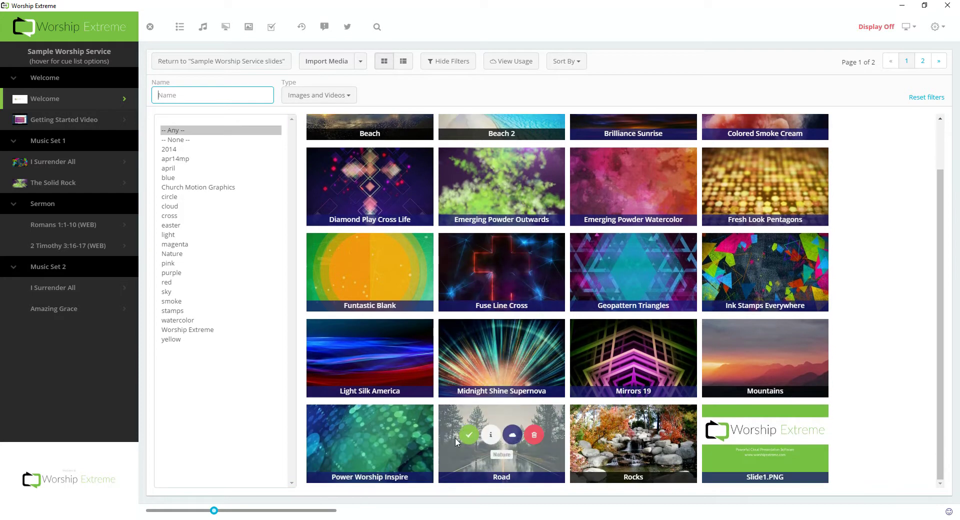
{"action": "scroll", "coordinate": [455, 438], "scroll_direction": "up", "scroll_amount": 1}
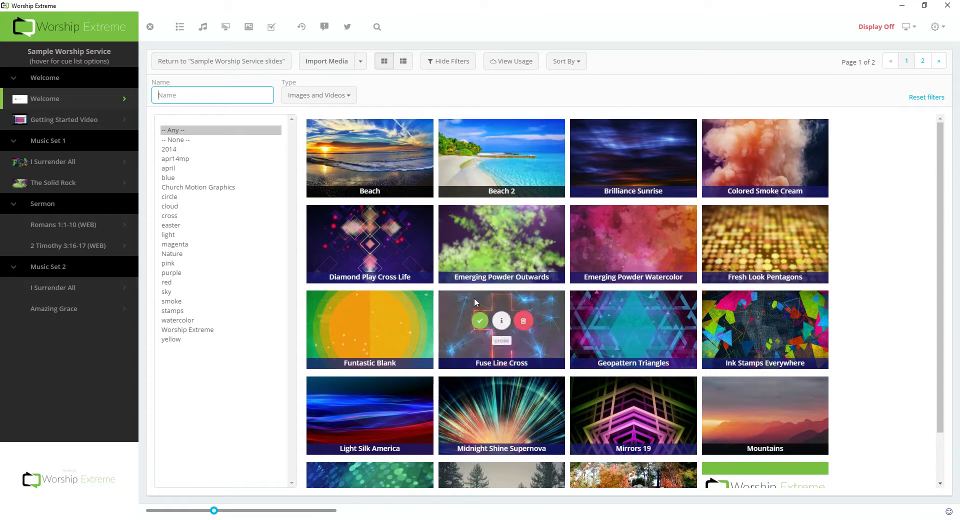
{"action": "left_click", "coordinate": [478, 235]}
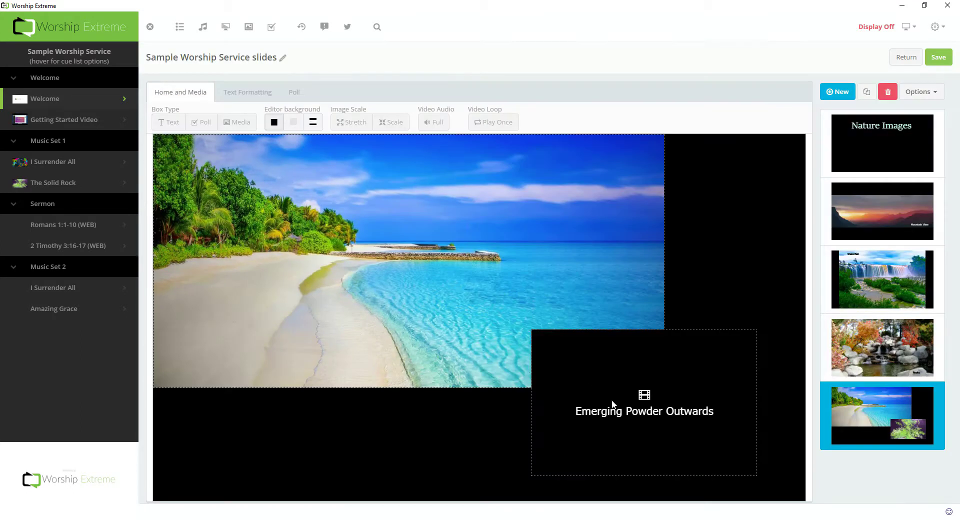
{"action": "left_click_drag", "start_coordinate": [684, 426], "coordinate": [681, 402]}
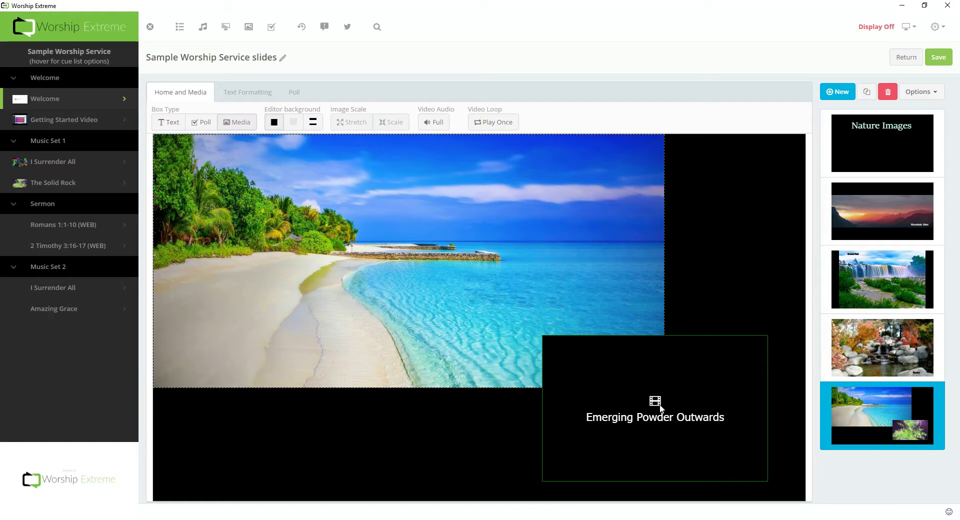
{"action": "left_click_drag", "start_coordinate": [680, 418], "coordinate": [700, 418]}
- Add a media box in the slide's lower-left area showing Road from the Nature category, enlarge it and move it toward the left edge
{"action": "left_click_drag", "start_coordinate": [385, 473], "coordinate": [225, 338]}
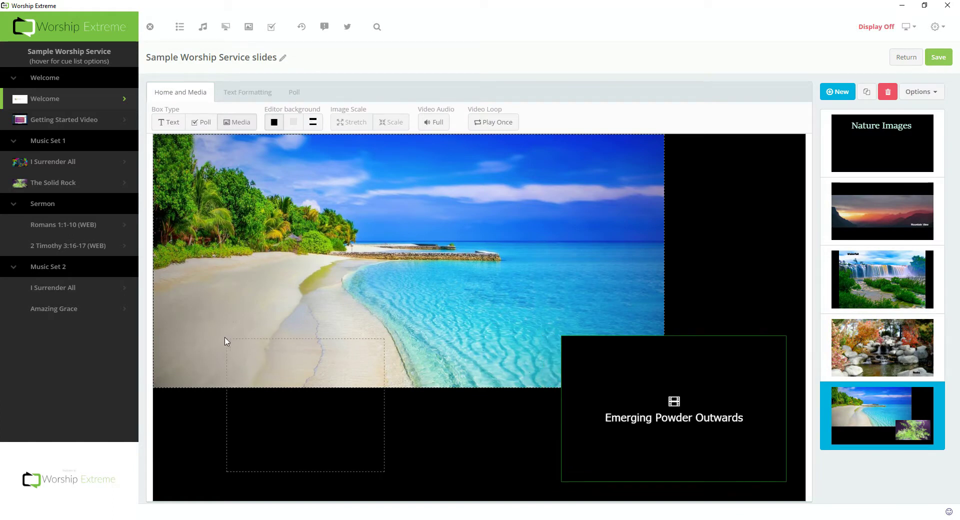
{"action": "left_click", "coordinate": [284, 404]}
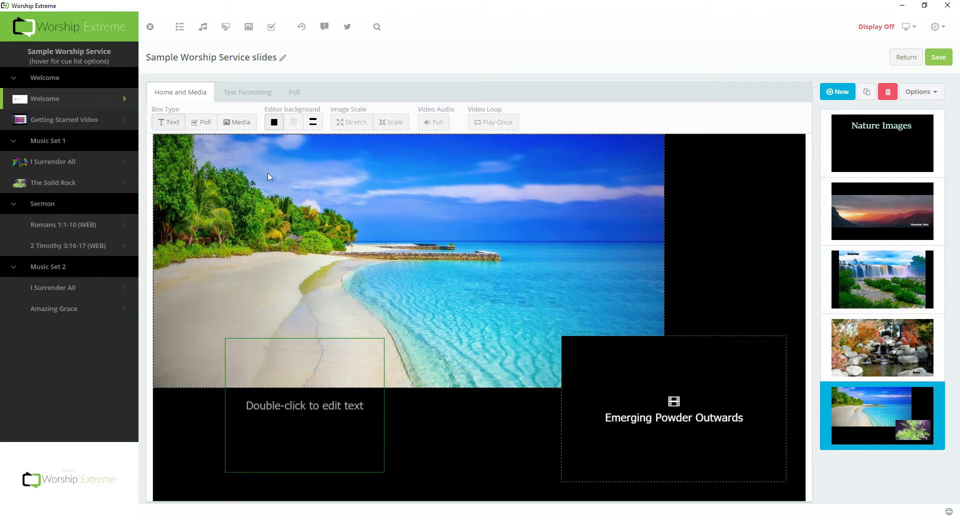
{"action": "left_click", "coordinate": [245, 122]}
{"action": "double_click", "coordinate": [287, 199]}
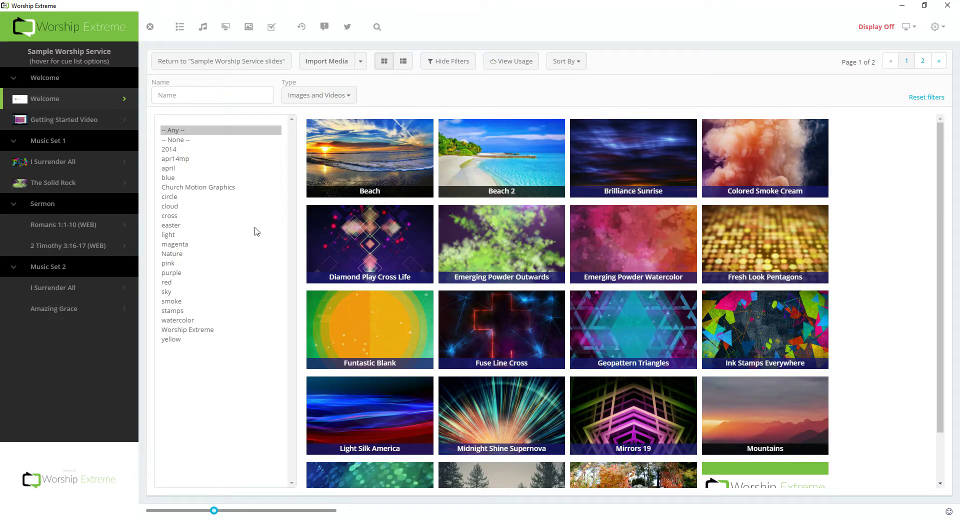
{"action": "left_click", "coordinate": [183, 253]}
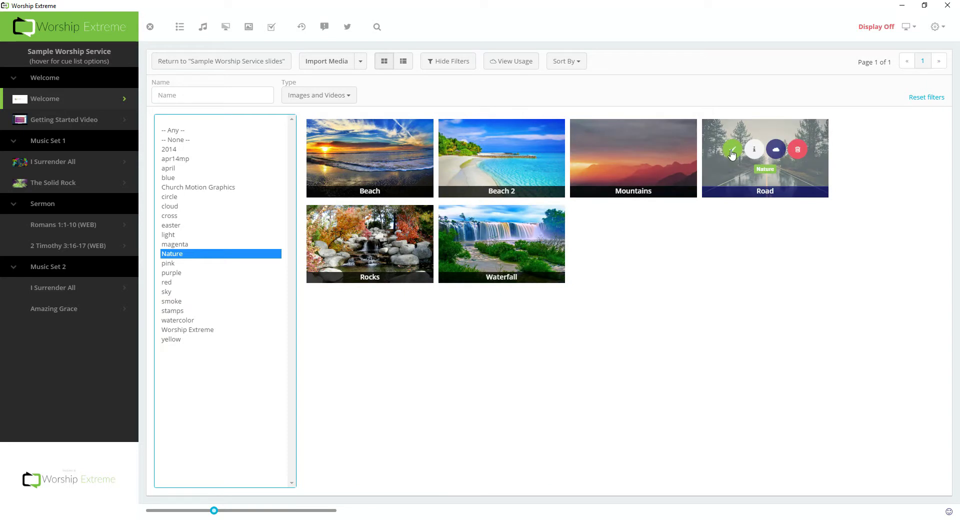
{"action": "left_click", "coordinate": [732, 159]}
{"action": "left_click_drag", "start_coordinate": [377, 467], "coordinate": [449, 497]}
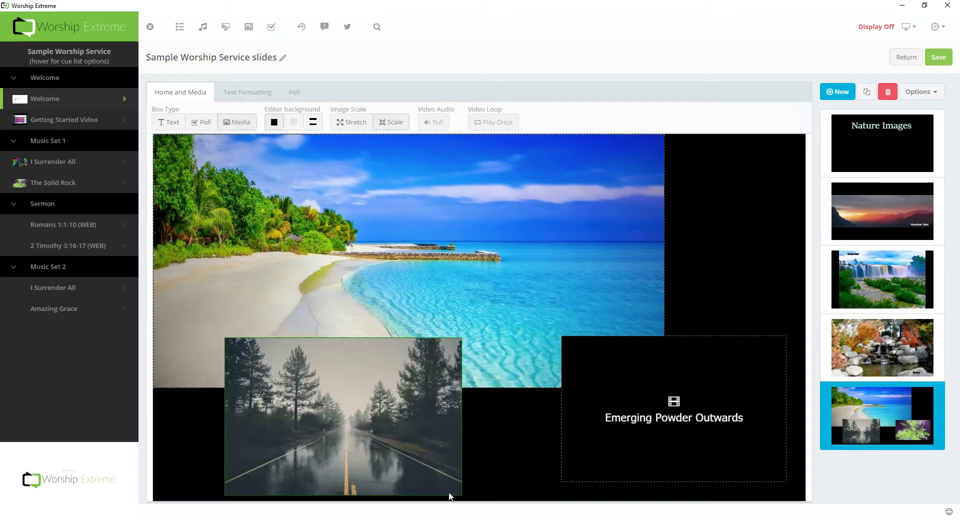
{"action": "left_click_drag", "start_coordinate": [401, 424], "coordinate": [338, 419]}
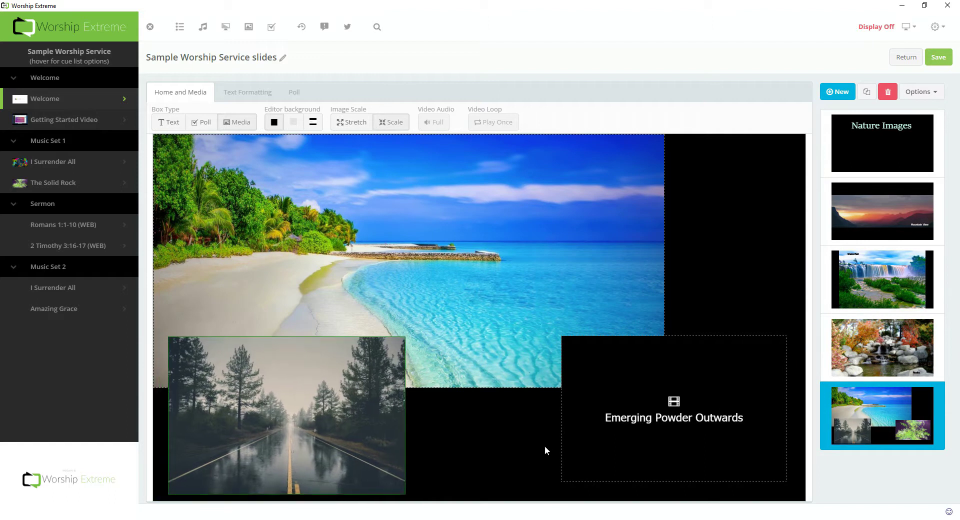
- Nudge the video box toward the slide's lower-right corner and the road image slightly up and to the right
{"action": "left_click_drag", "start_coordinate": [617, 438], "coordinate": [626, 437]}
{"action": "left_click_drag", "start_coordinate": [303, 431], "coordinate": [320, 422]}
{"action": "left_click", "coordinate": [498, 450]}
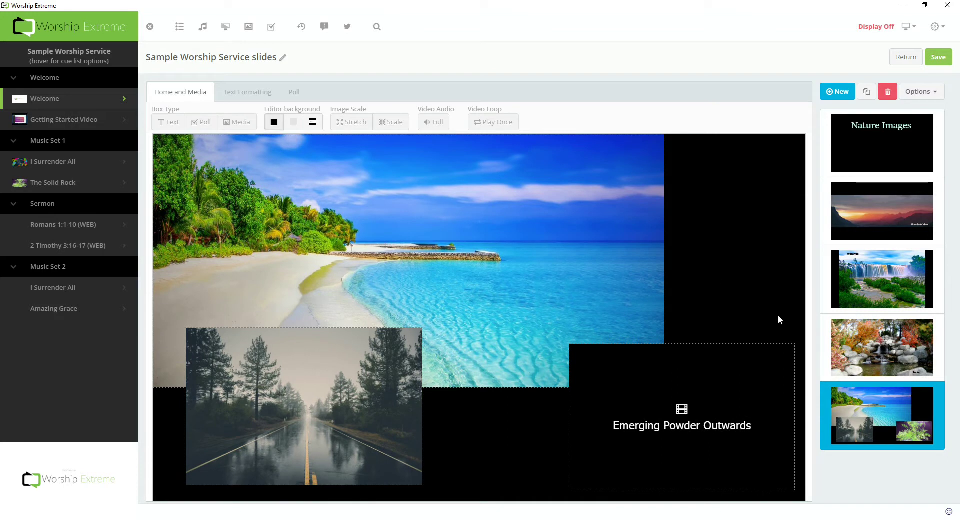
- Add the text "Images and Video!" in a box fitted to the black area at the slide's upper right, and save the presentation
{"action": "left_click_drag", "start_coordinate": [779, 315], "coordinate": [579, 188]}
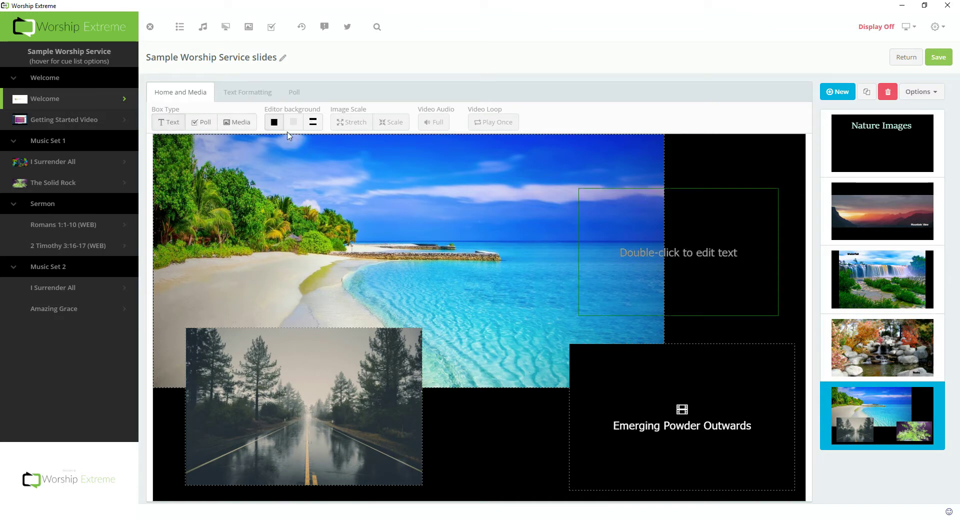
{"action": "double_click", "coordinate": [688, 245]}
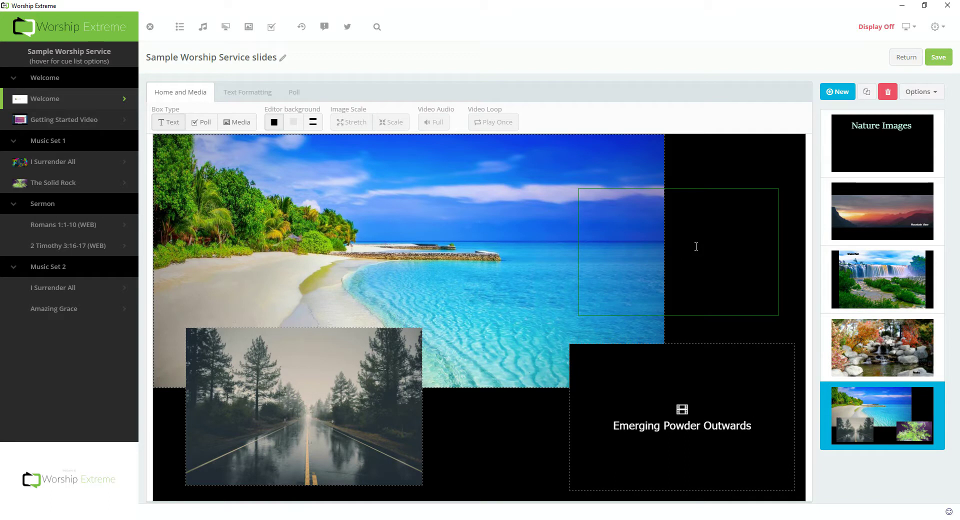
{"action": "type", "text": "Images and Video!"}
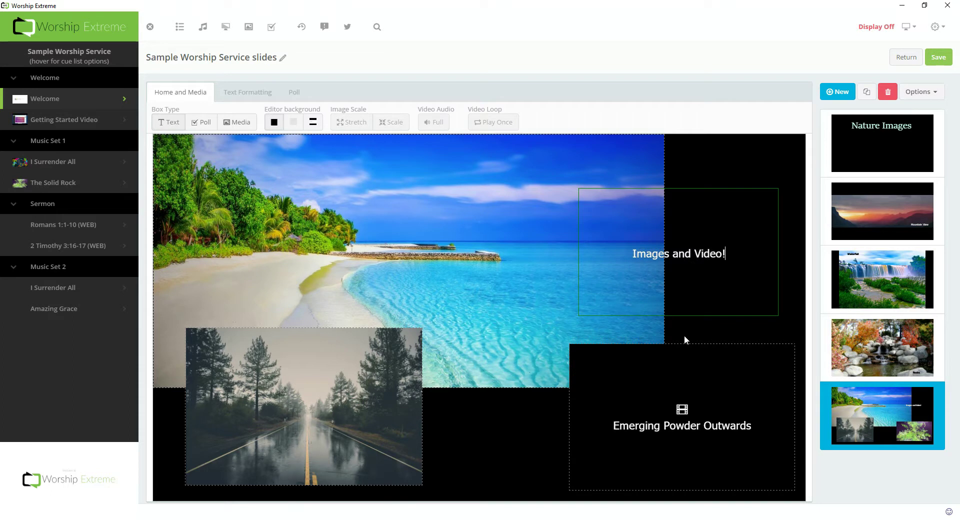
{"action": "left_click_drag", "start_coordinate": [697, 311], "coordinate": [723, 199]}
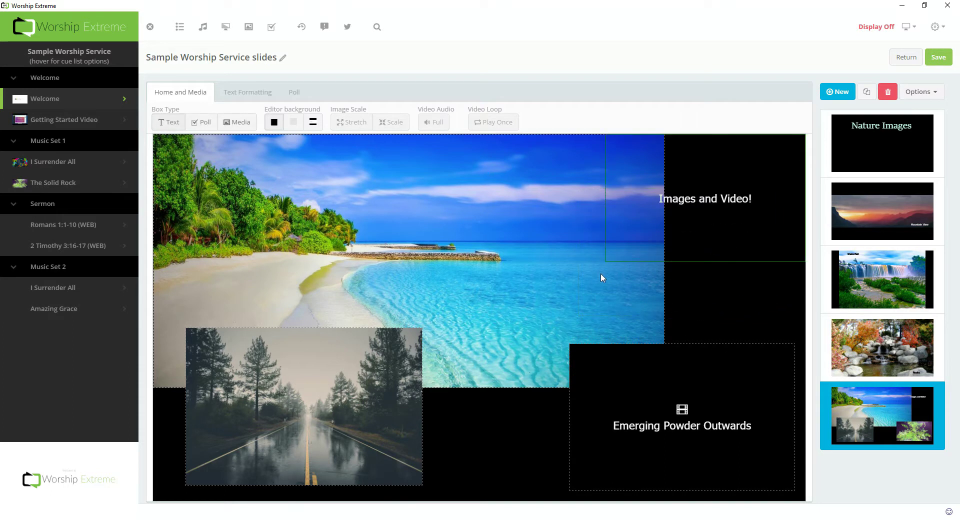
{"action": "left_click_drag", "start_coordinate": [610, 260], "coordinate": [666, 234]}
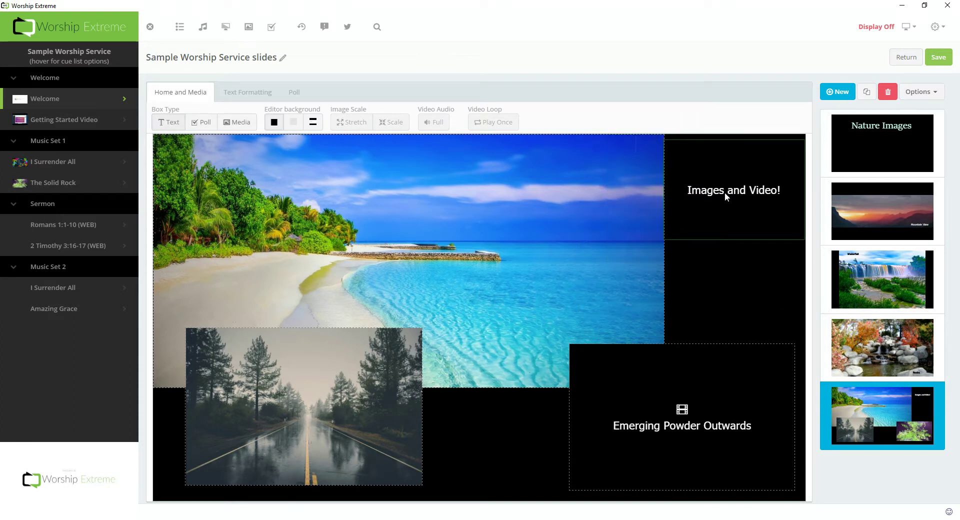
{"action": "left_click", "coordinate": [936, 57]}
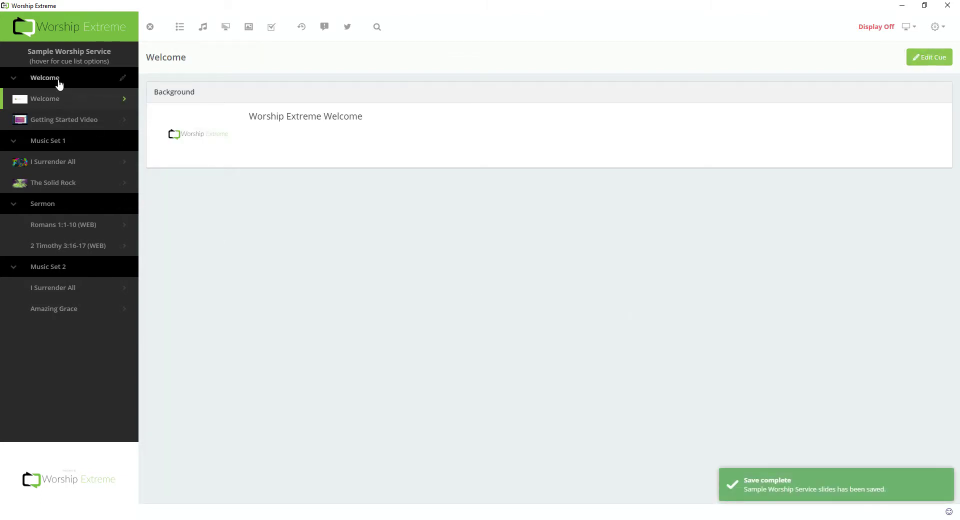
- Create a new cue below the Welcome cue with the Sample Worship Service slides presentation as its foreground
{"action": "mouse_move", "coordinate": [54, 57]}
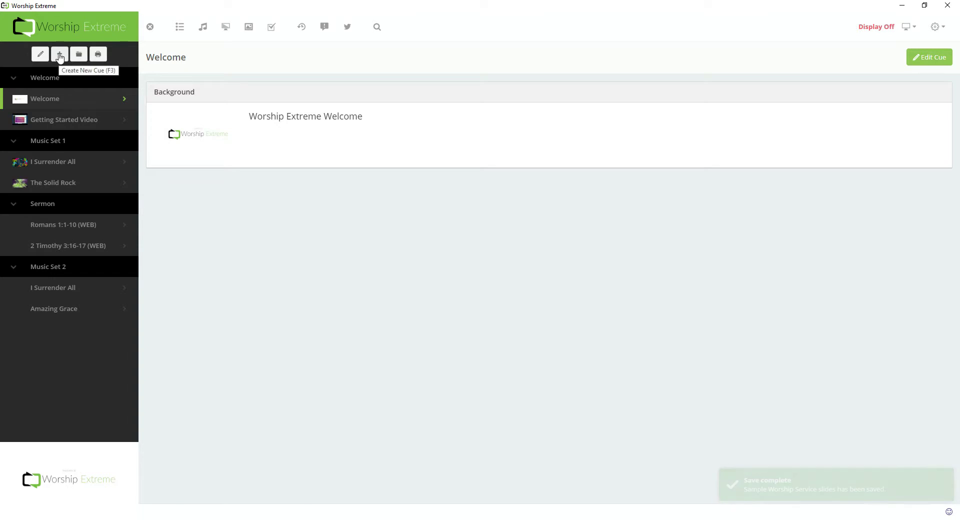
{"action": "left_click", "coordinate": [60, 55]}
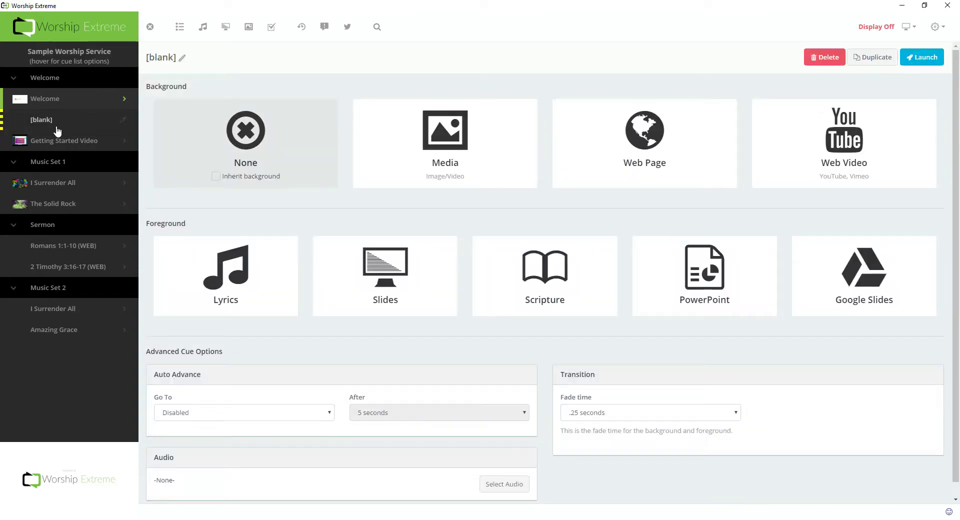
{"action": "left_click", "coordinate": [415, 300]}
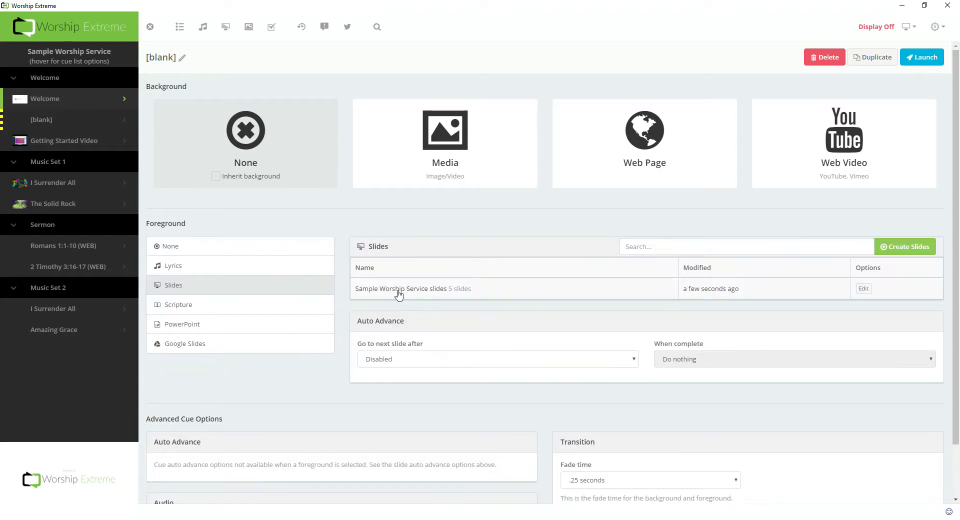
{"action": "left_click", "coordinate": [445, 295]}
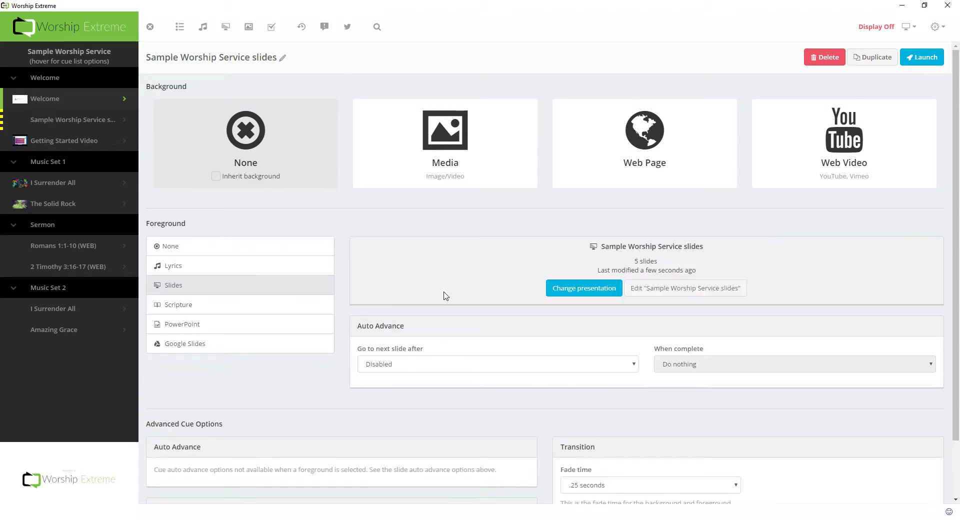
- Launch the Sample Worship Service slides cue and display slides 1 through 5 in turn
{"action": "left_click", "coordinate": [55, 124]}
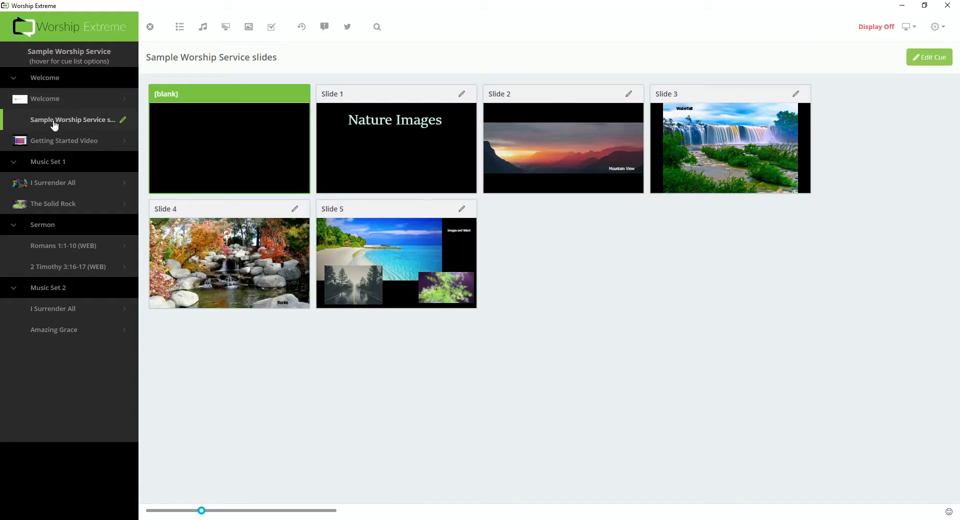
{"action": "left_click", "coordinate": [423, 171]}
{"action": "left_click", "coordinate": [550, 173]}
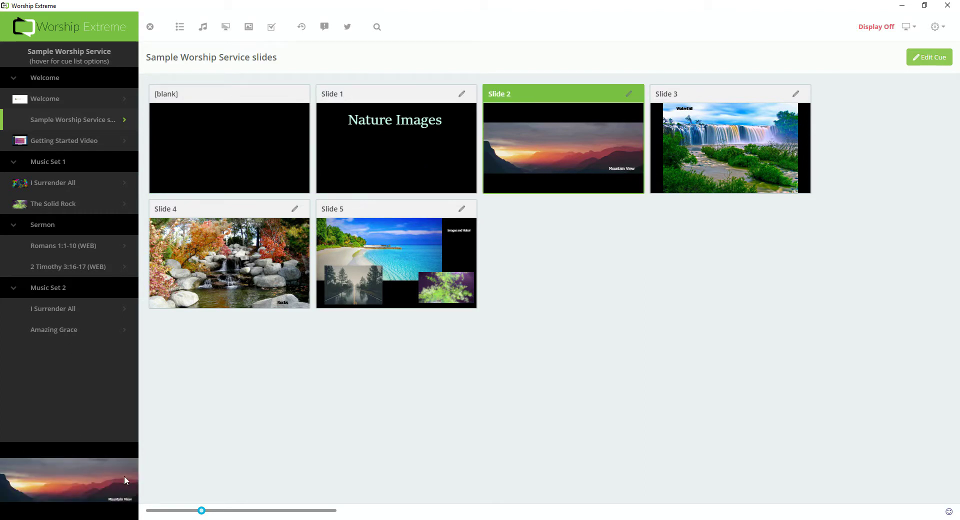
{"action": "left_click", "coordinate": [744, 184]}
{"action": "left_click", "coordinate": [231, 296]}
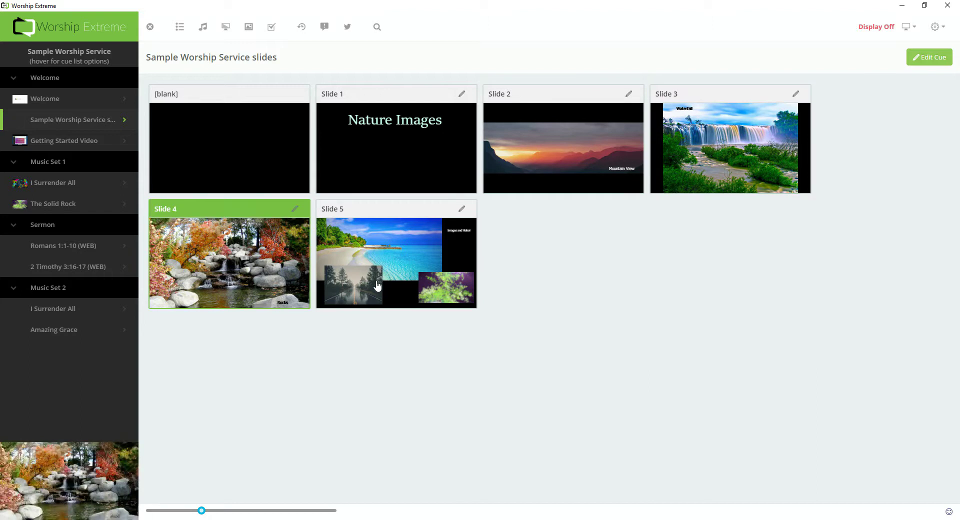
{"action": "left_click", "coordinate": [383, 285]}
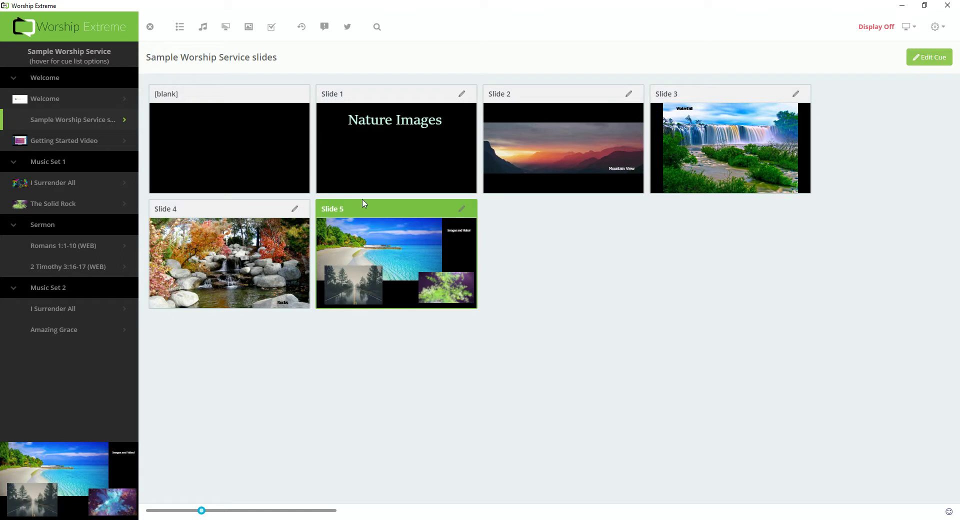
- Reopen the presentation for editing, move the Rocks slide to second place directly after the title slide, and save
{"action": "left_click", "coordinate": [295, 208]}
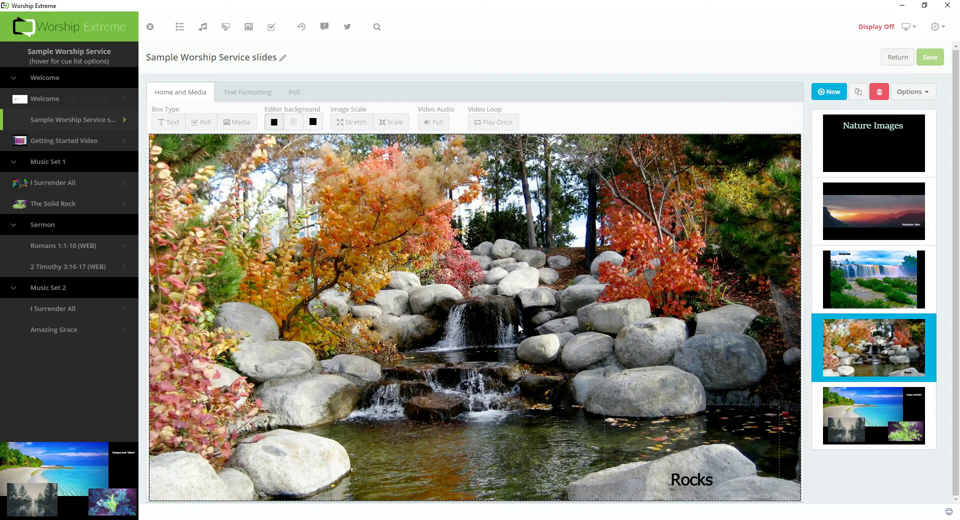
{"action": "left_click_drag", "start_coordinate": [882, 327], "coordinate": [899, 205]}
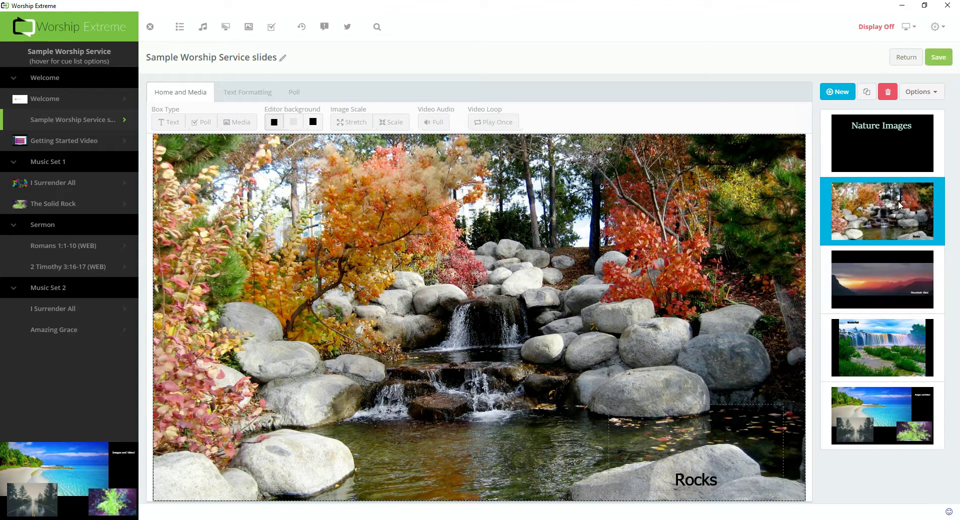
{"action": "left_click", "coordinate": [939, 58]}
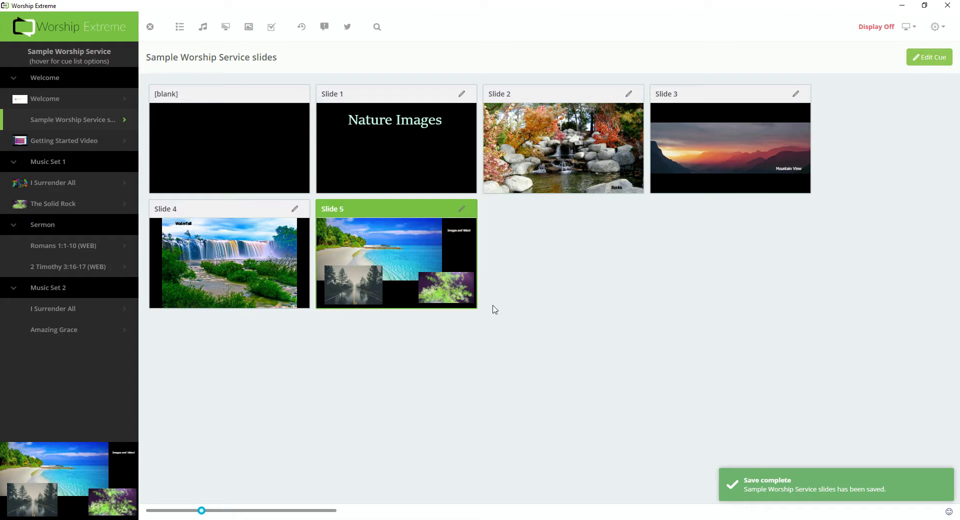